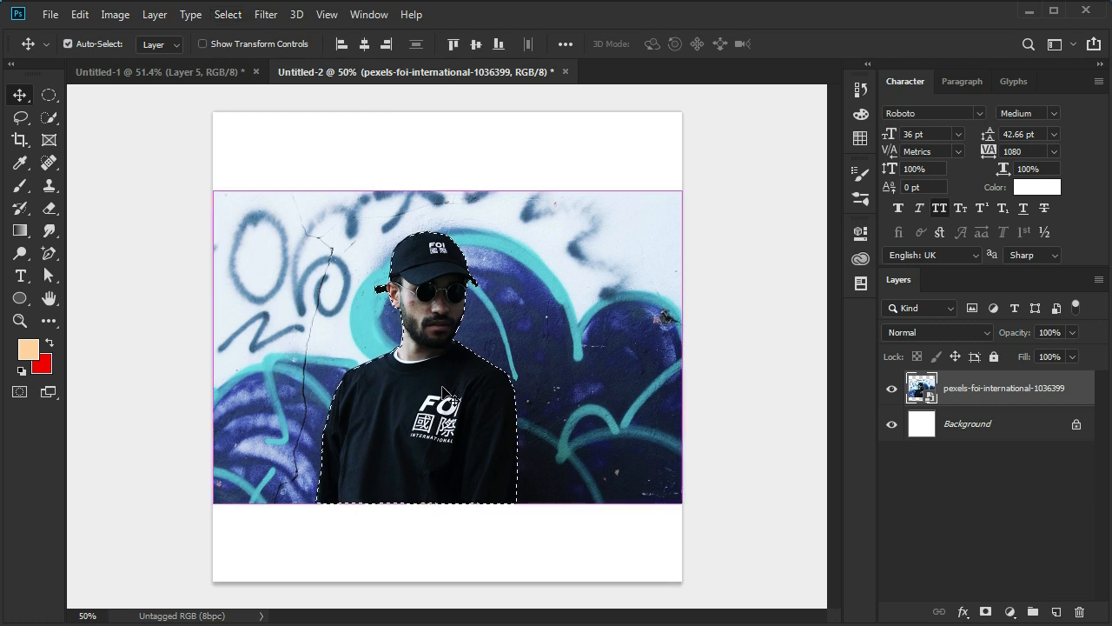
Copy the selected man onto his own layer and delete the original photo layer
key(ctrl+j)
click(1004, 424)
click(1078, 612)
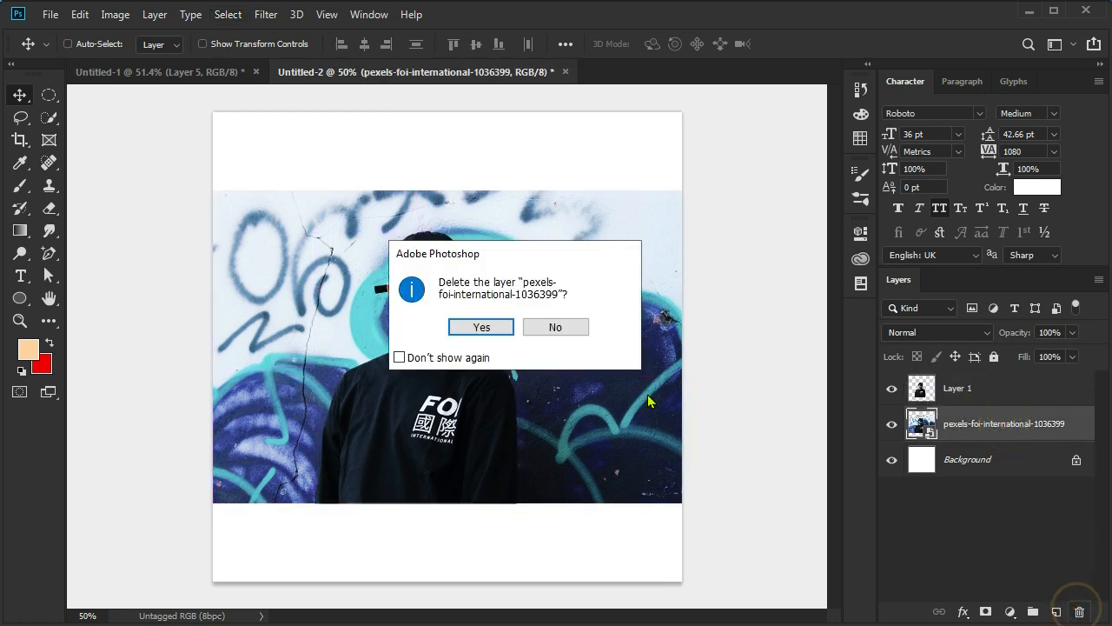
click(478, 328)
Convert the cut-out man's layer to a Smart Object, enlarge him and move him toward the canvas's lower edge
right_click(1000, 398)
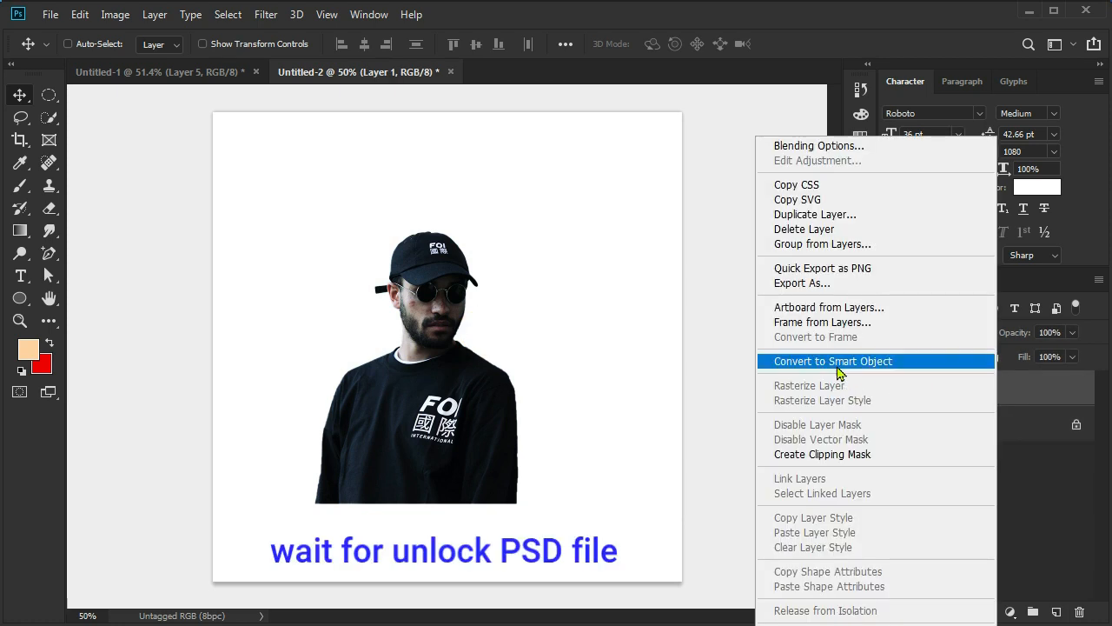
click(913, 363)
key(ctrl+t)
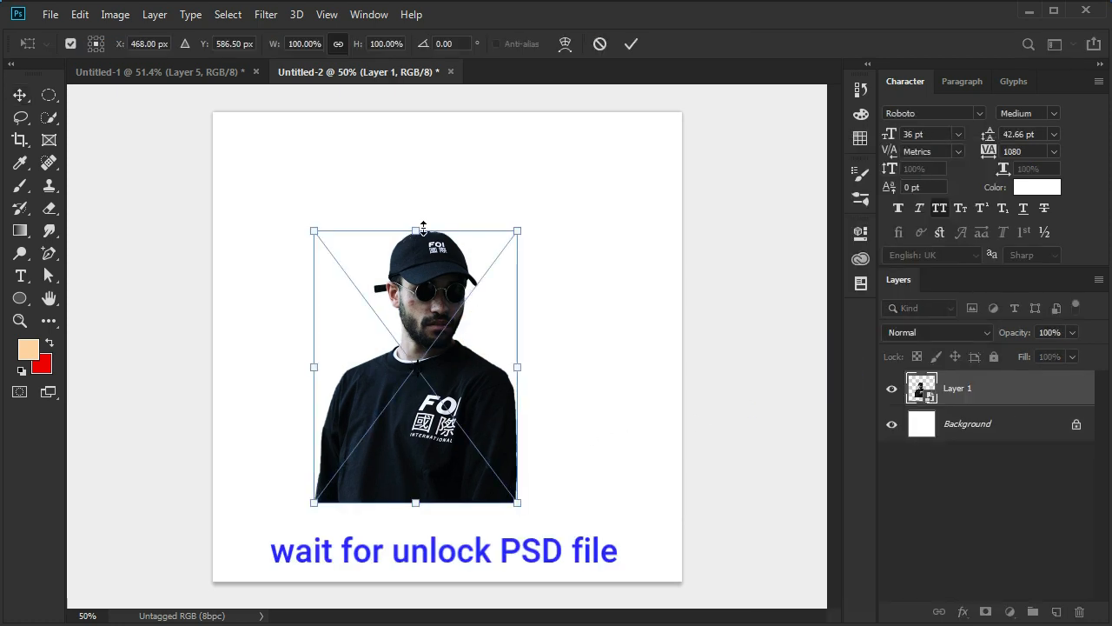
drag(415, 231, 416, 184)
drag(487, 411, 494, 451)
click(631, 44)
Add a black solid color fill layer directly above the Background layer
click(1014, 426)
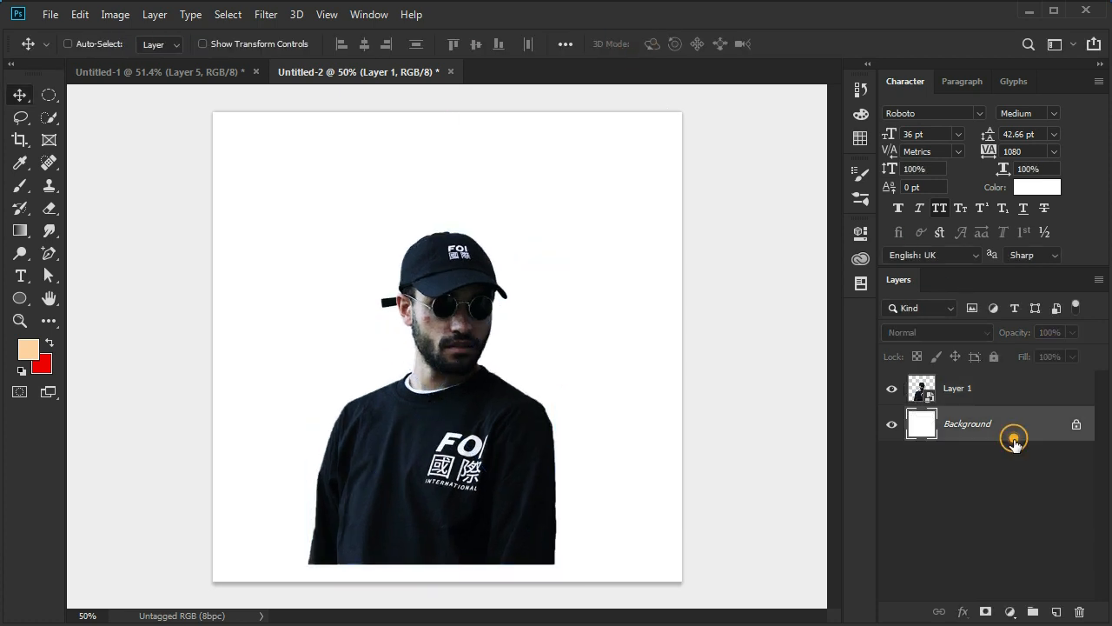
click(1010, 612)
click(996, 308)
drag(658, 459, 602, 625)
click(992, 440)
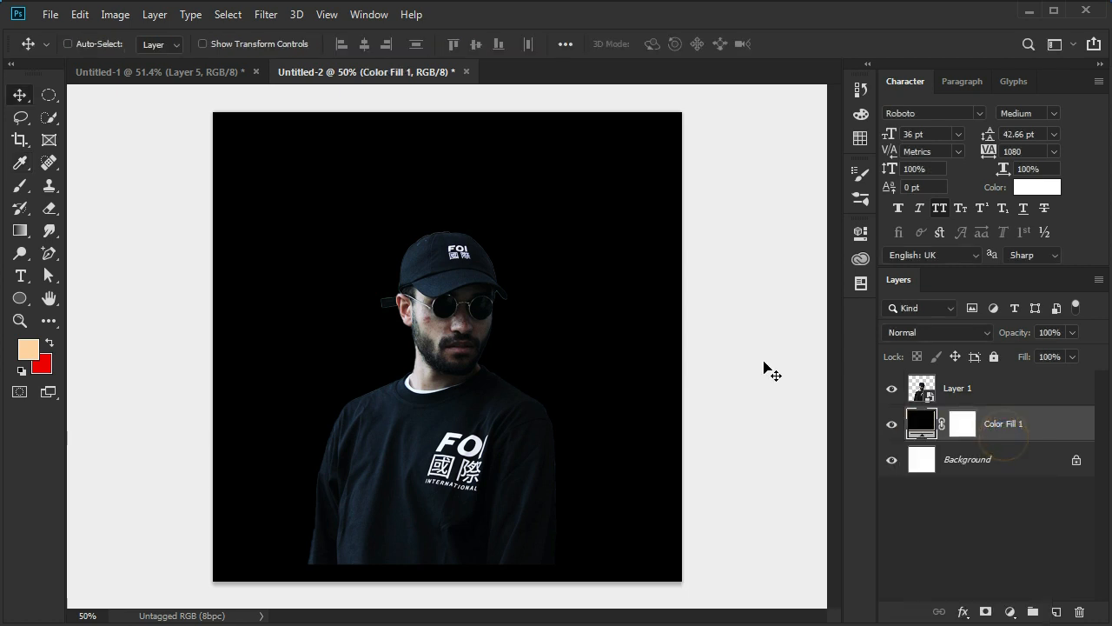
Add a layer mask to Layer 1 and set up a soft round brush for painting on it
key(ctrl+0)
click(1008, 396)
click(987, 611)
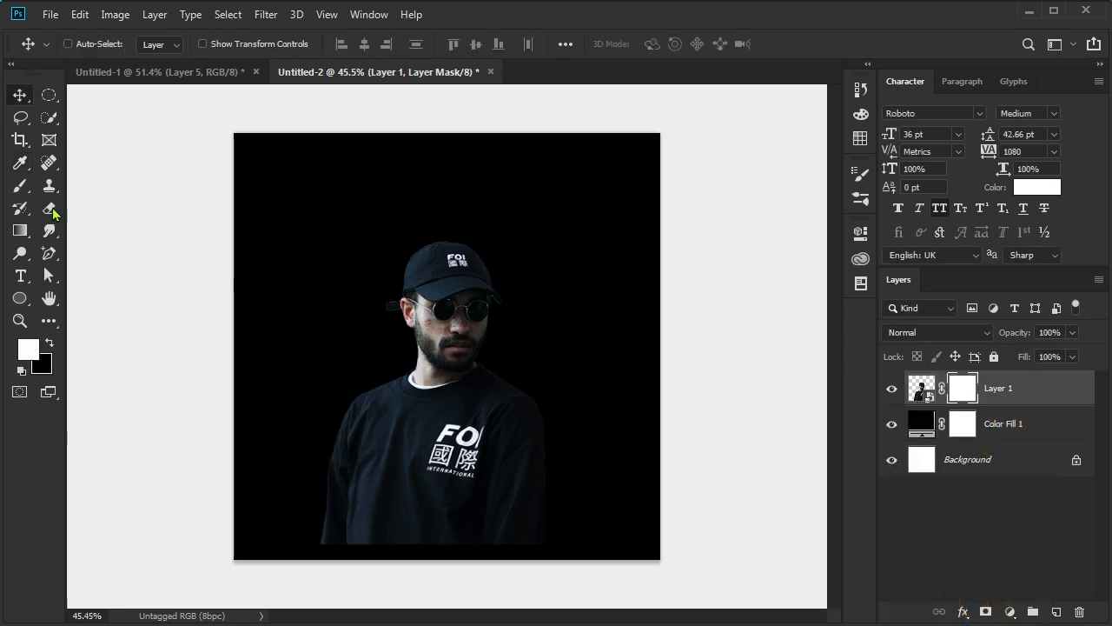
click(21, 187)
right_click(440, 447)
click(514, 354)
click(780, 24)
Try to fade the man's lower body by painting white on the layer mask at 10% flow
mouse_move(499, 409)
mouse_down()
mouse_move(420, 409)
mouse_move(422, 430)
mouse_up()
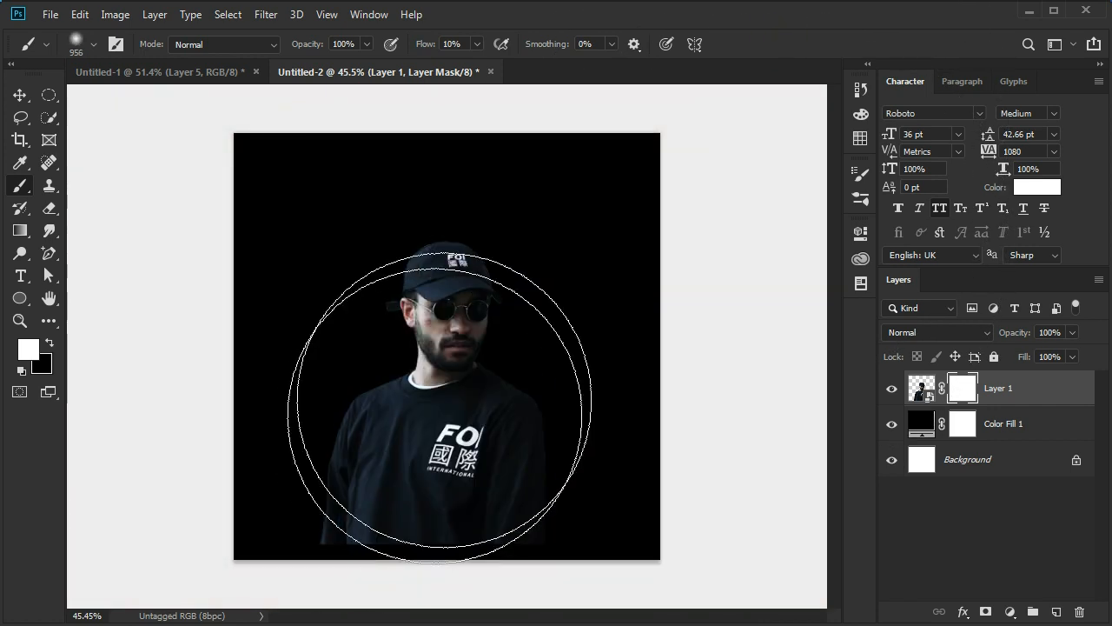
drag(491, 502, 392, 529)
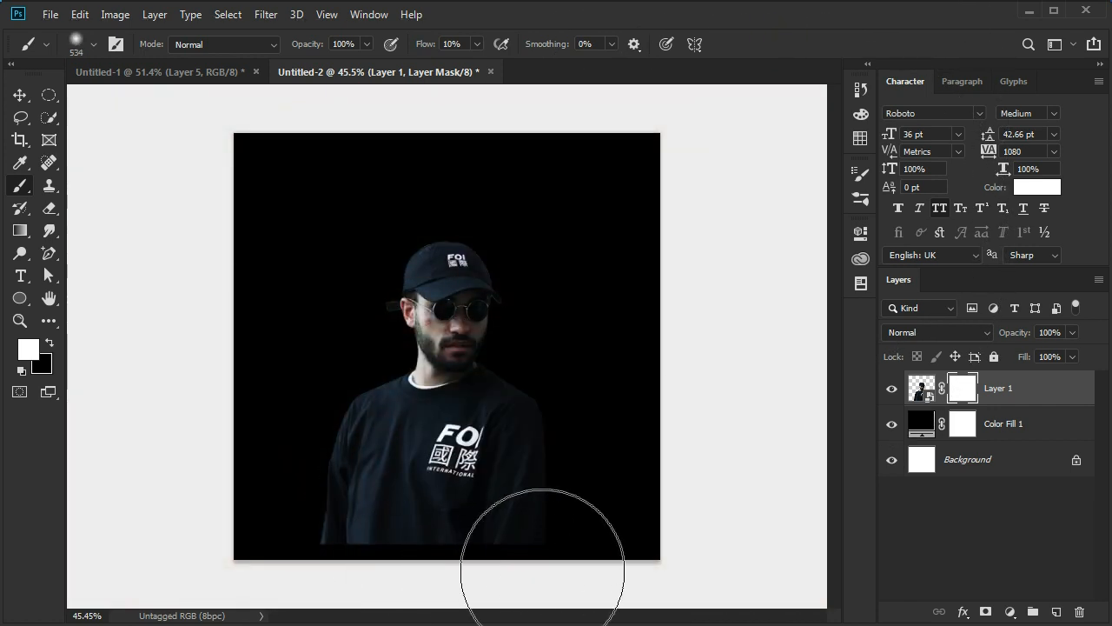
click(504, 545)
click(454, 556)
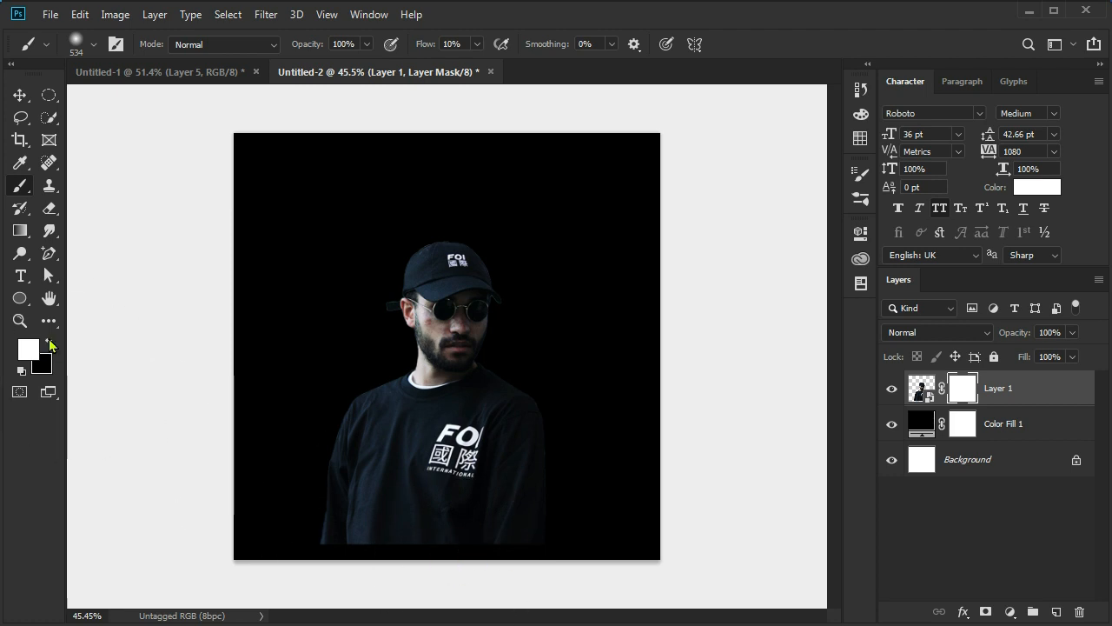
Paint black at 80% flow on the mask to fade the man's lower body and sleeves into the background
click(47, 346)
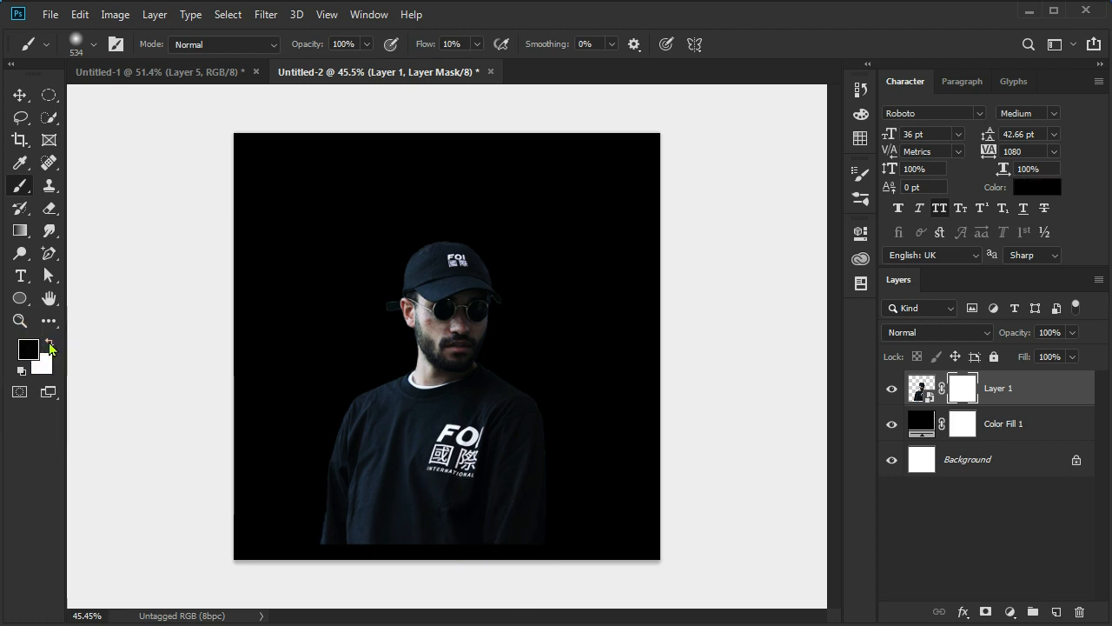
click(453, 44)
text(80)
mouse_move(501, 551)
mouse_down()
mouse_move(440, 589)
mouse_move(332, 597)
mouse_move(380, 594)
mouse_up()
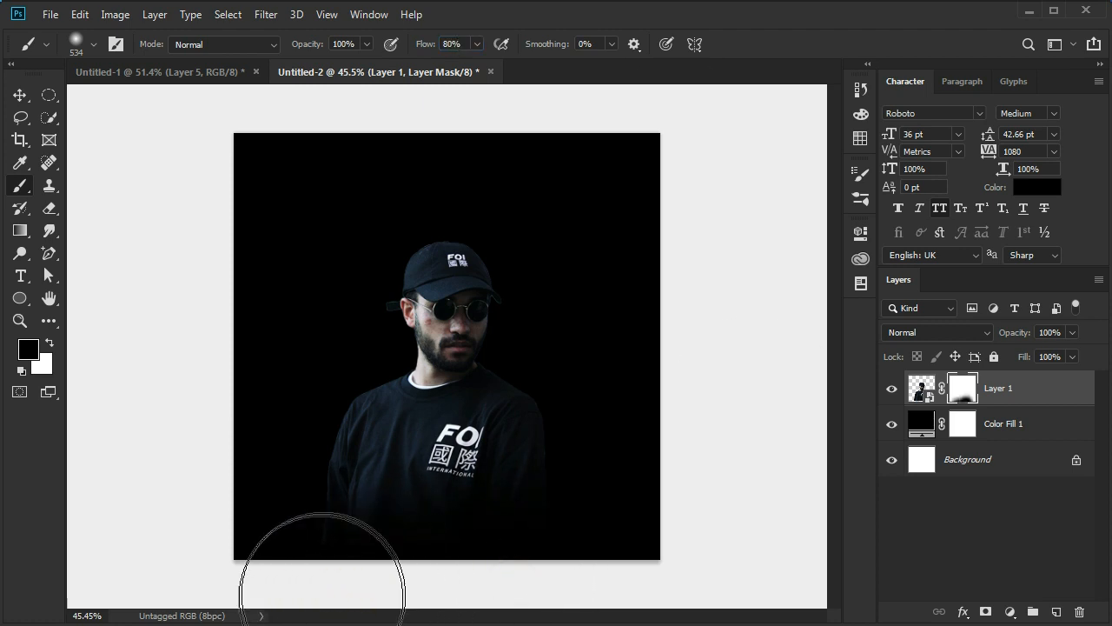
scroll(480, 398, up, 1)
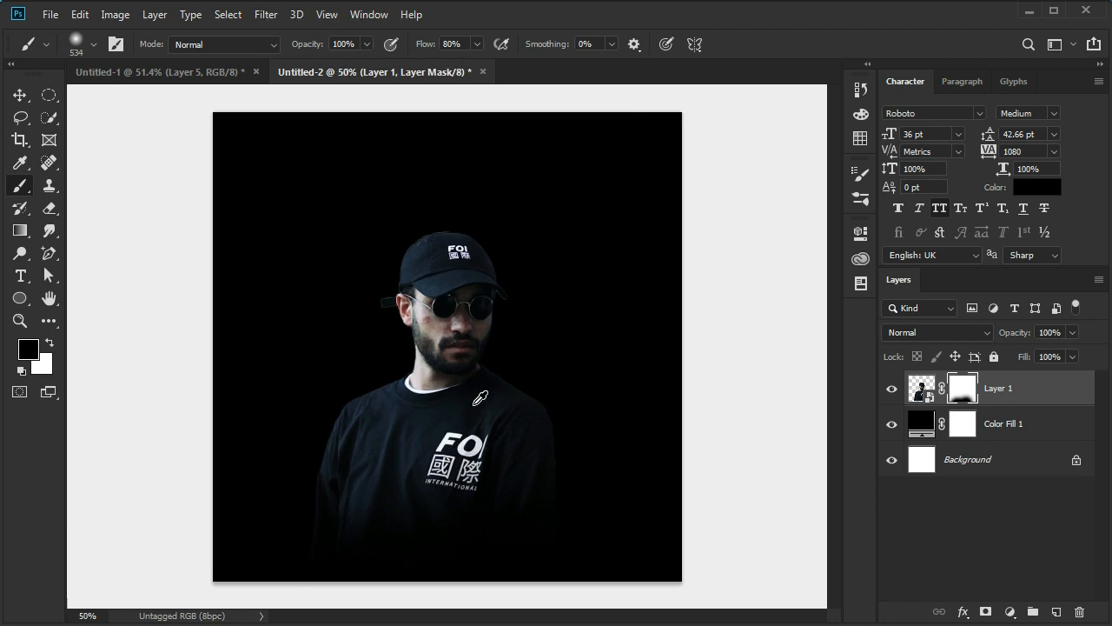
alt+drag(489, 517, 464, 571)
drag(333, 575, 291, 575)
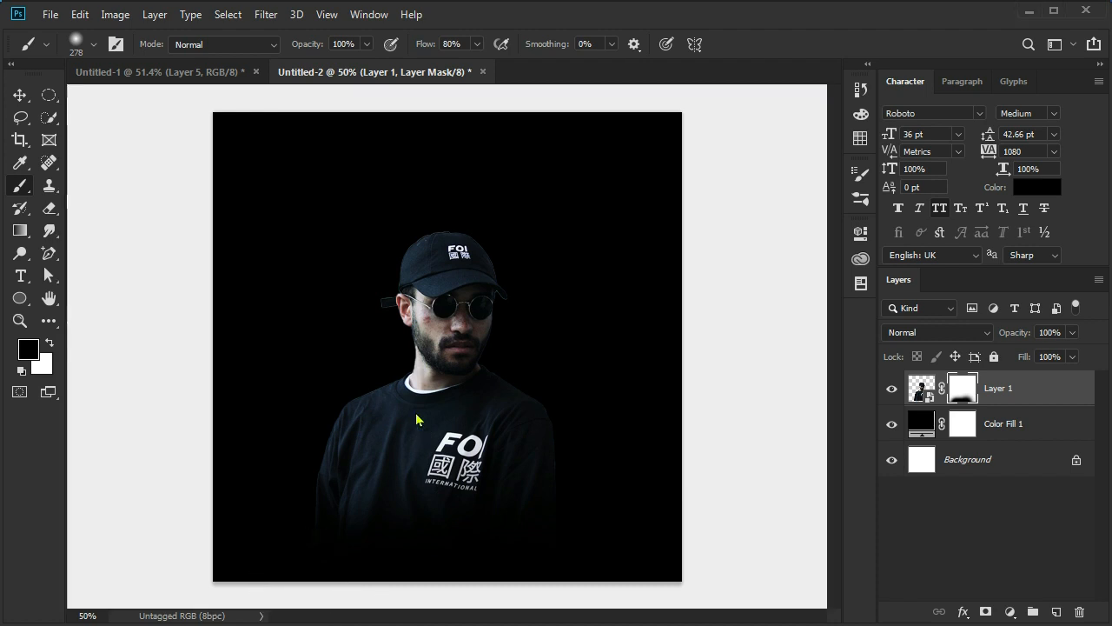
Place the cjhhg microphone image in front of the man's chest, with its stand reaching the canvas's lower edge
drag(451, 111, 448, 371)
drag(461, 549, 495, 552)
click(631, 44)
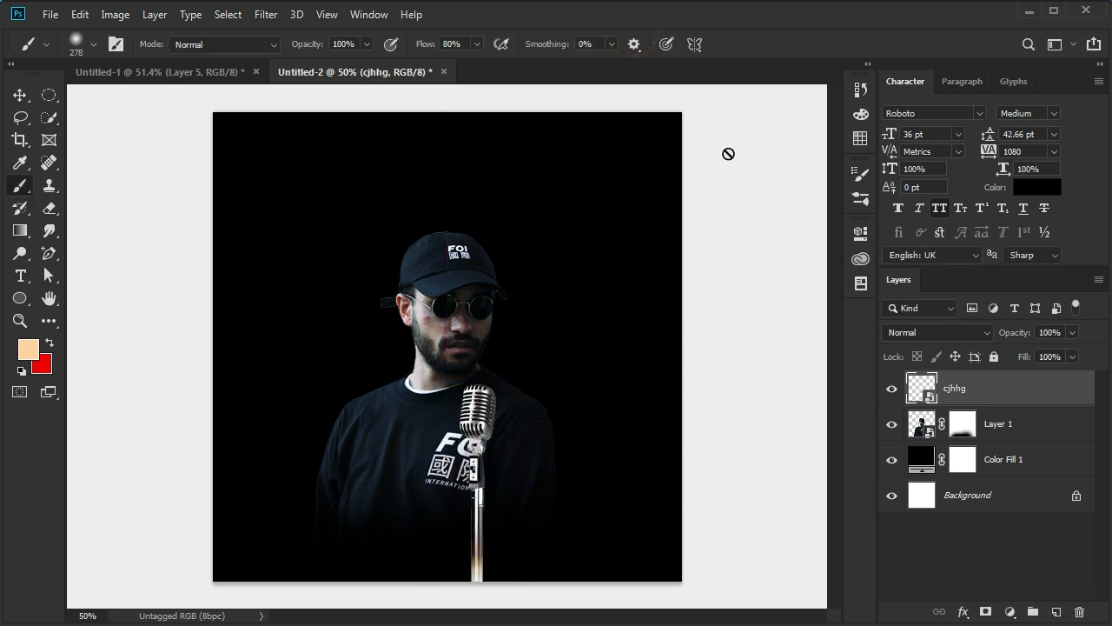
Add a layer mask to the microphone layer and paint black over the stand's lower end to fade it out
click(985, 611)
key(d)
key(x)
click(471, 596)
click(477, 558)
alt+right_click(552, 509)
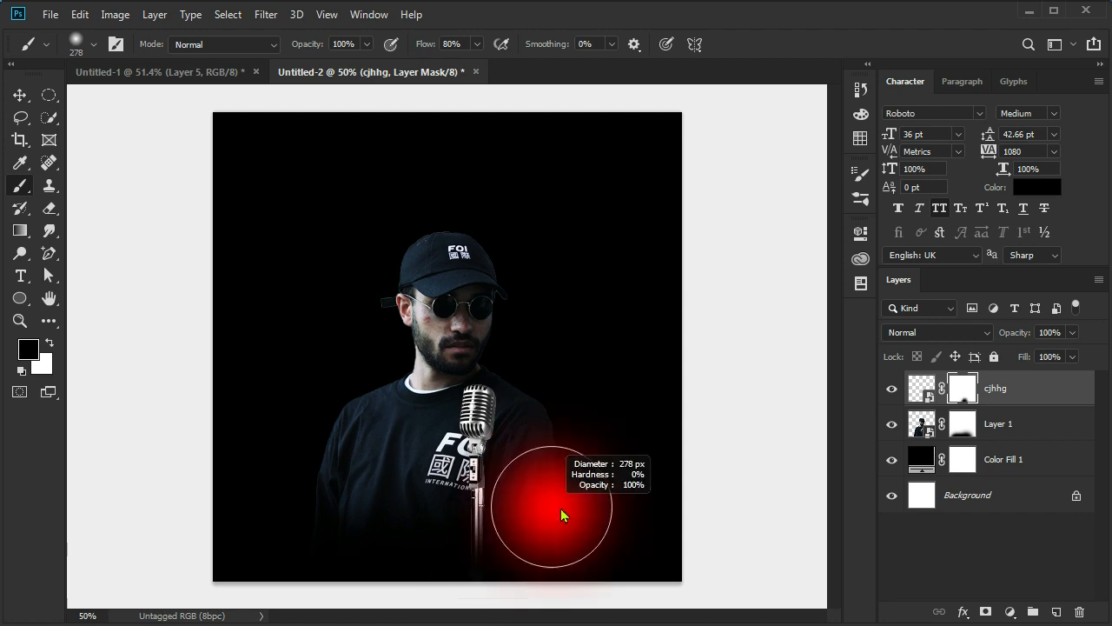
click(498, 563)
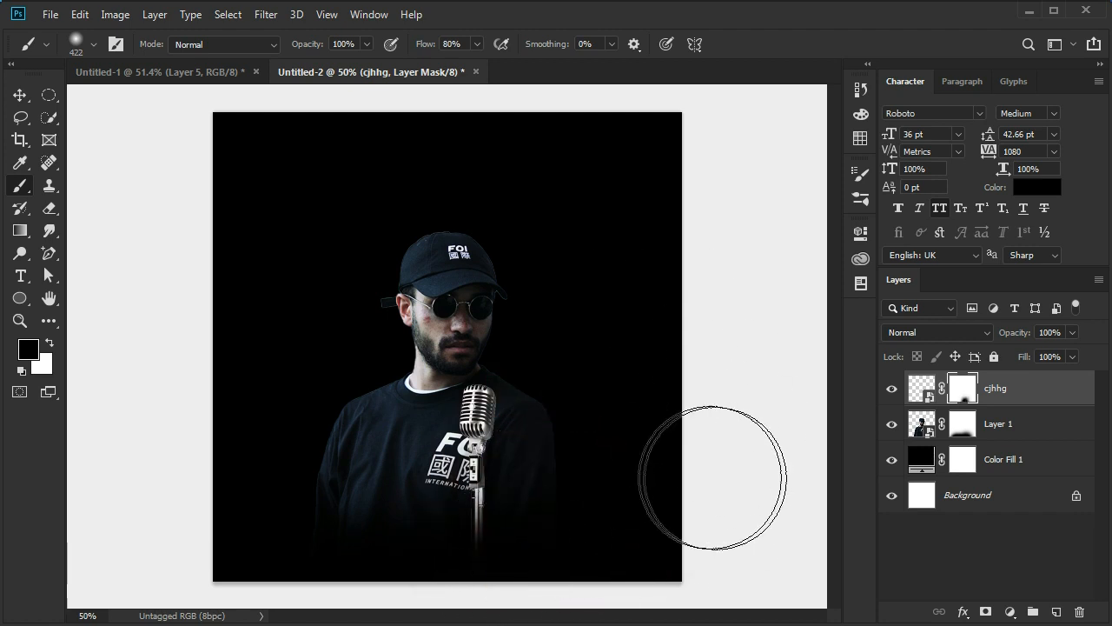
click(20, 94)
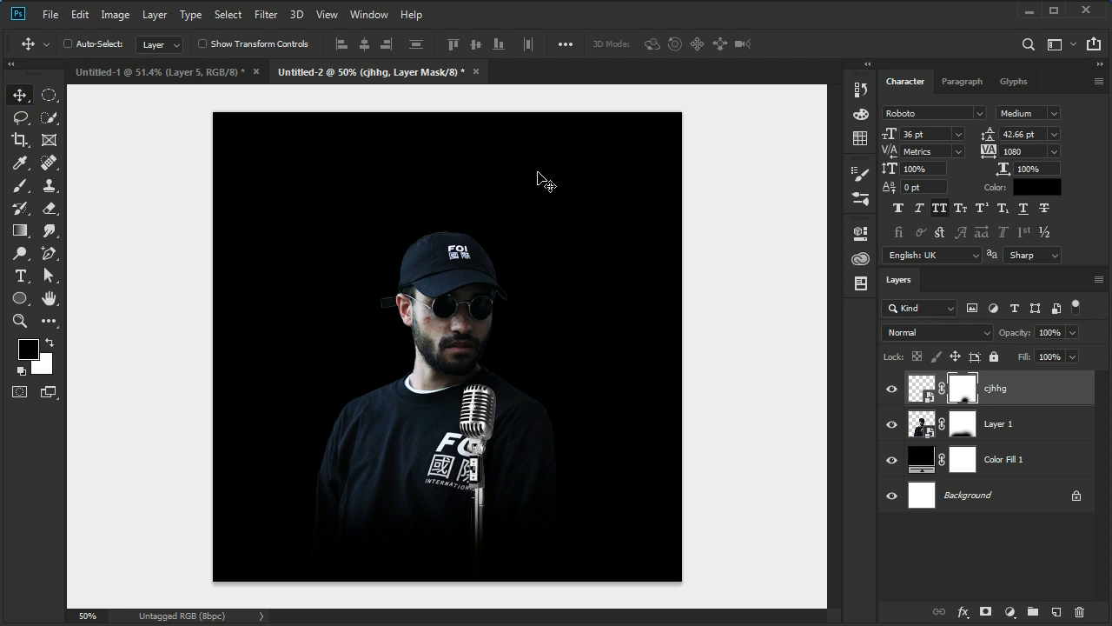
Draw an unfilled 440 px circle with a 30 px white stroke directly above the Color Fill 1 layer
click(1074, 454)
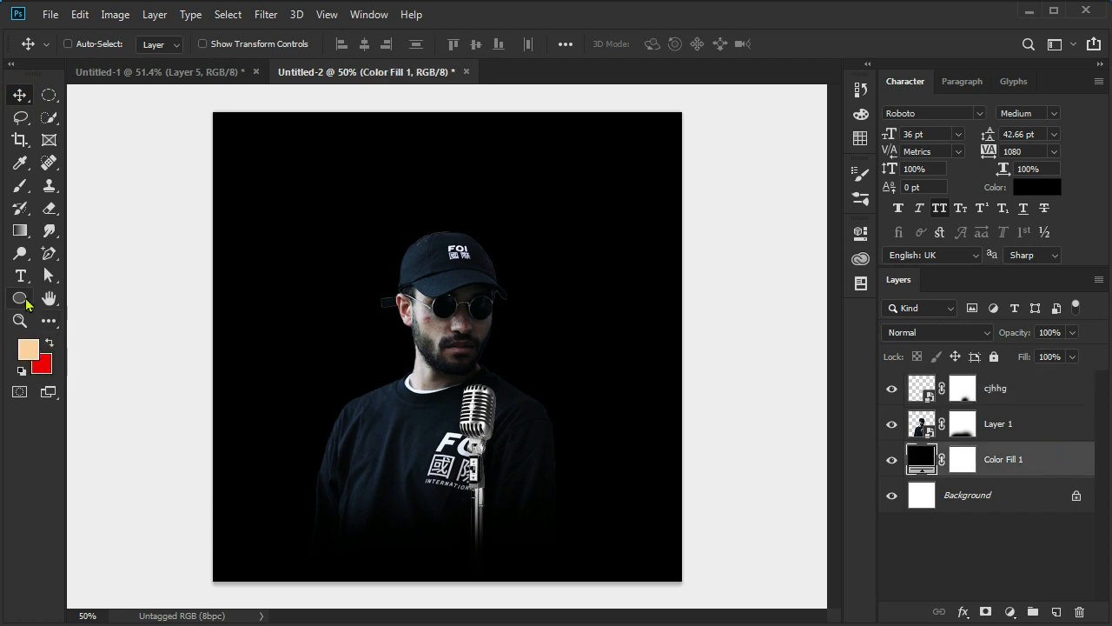
click(21, 298)
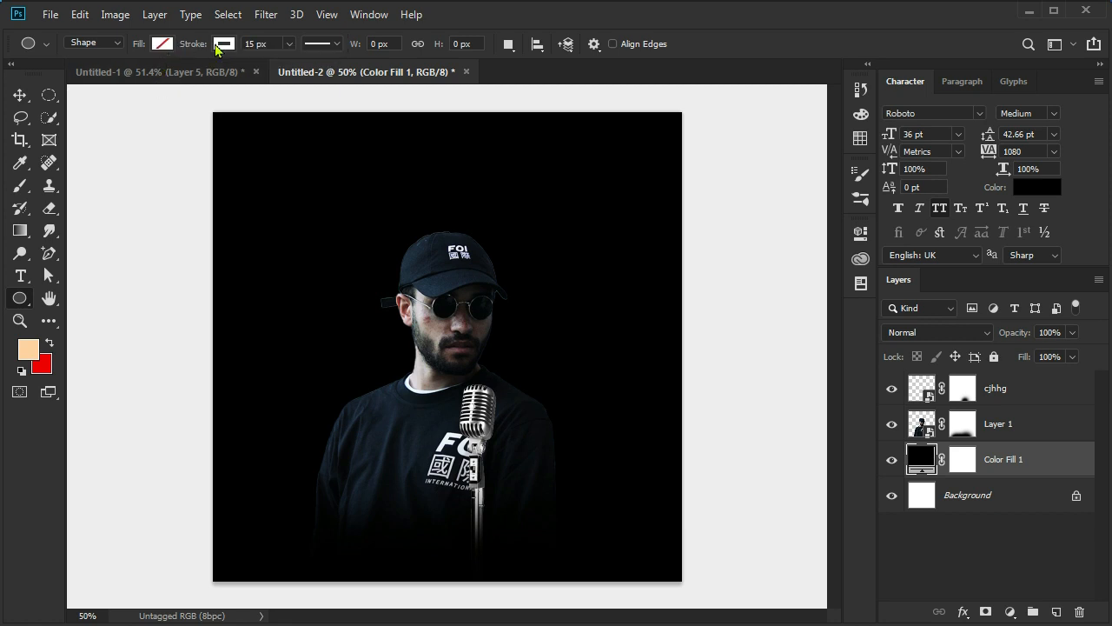
click(272, 42)
drag(319, 212, 616, 418)
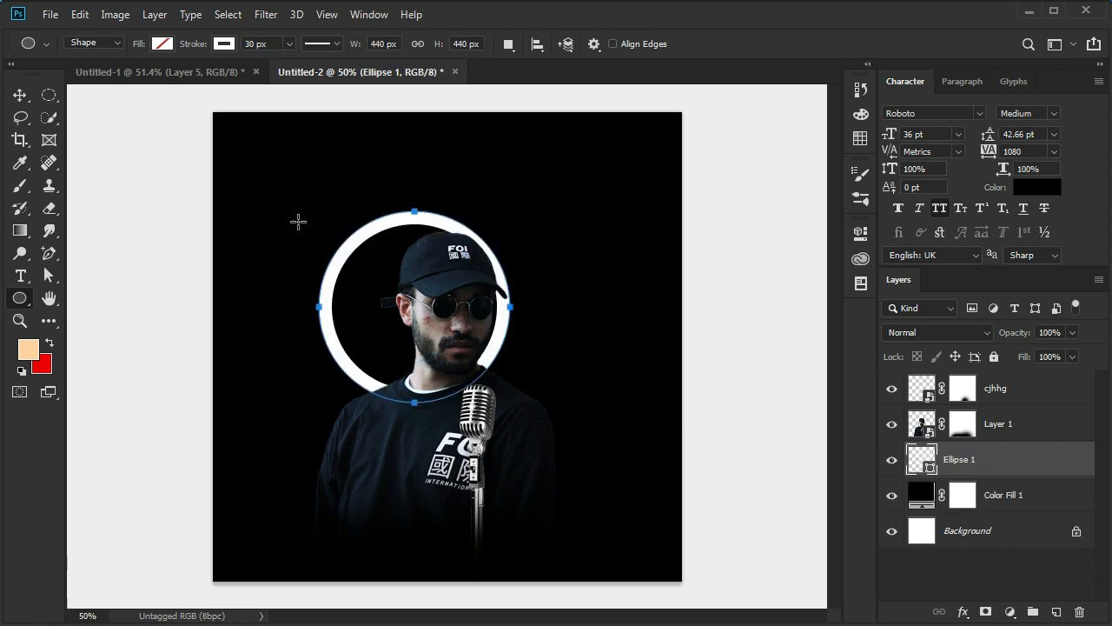
Move the white ring so it is centred horizontally on the canvas, framing the man's head
click(22, 97)
scroll(485, 288, up, 2)
scroll(506, 311, down, 2)
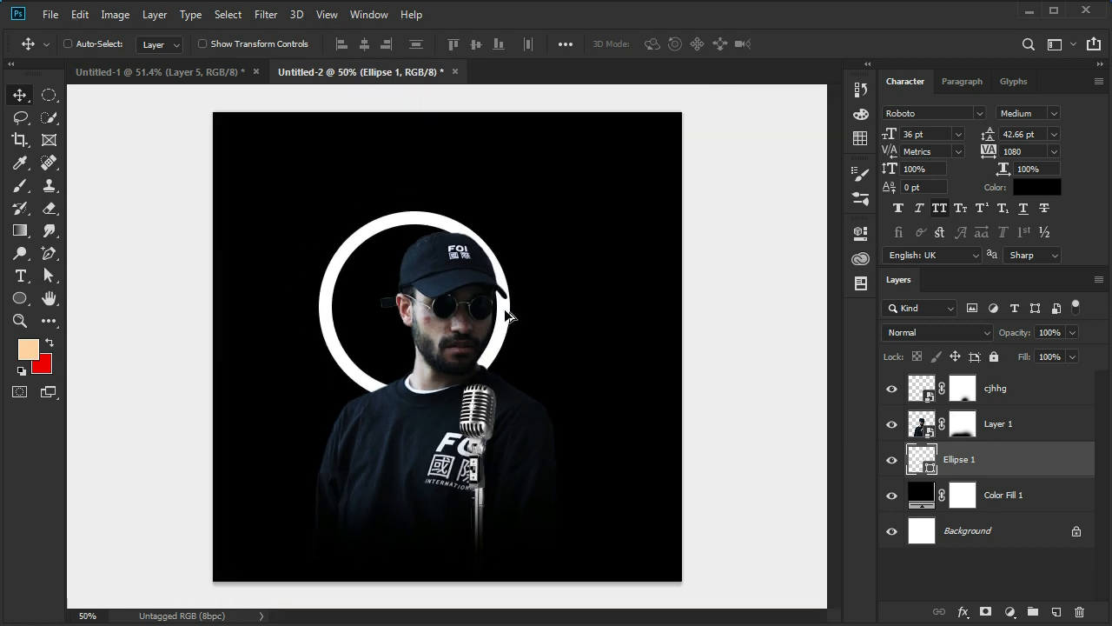
drag(518, 306, 550, 274)
scroll(532, 210, down, 1)
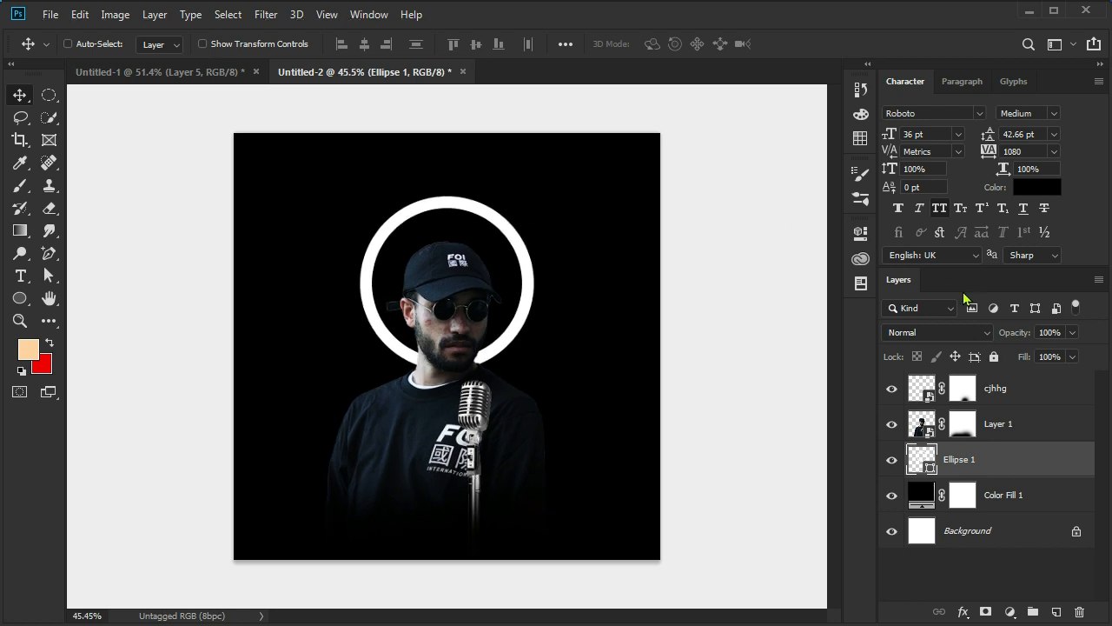
Add an Outer Glow effect to the ring with a lighter orange color at hue 23, saturation 73%, brightness 98%
right_click(1069, 473)
click(888, 145)
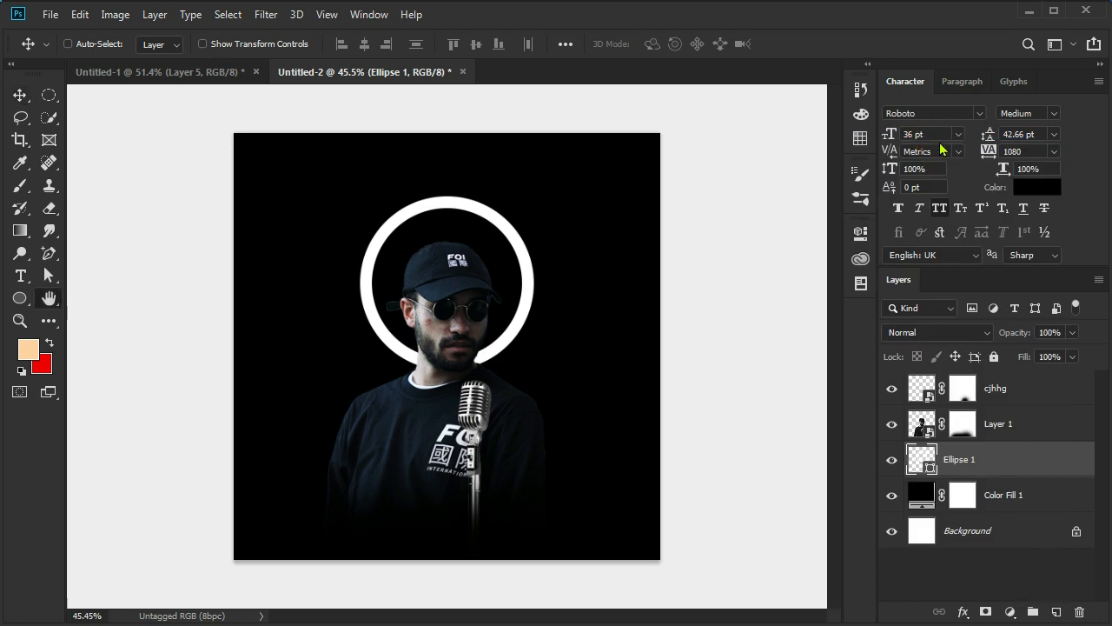
drag(612, 429, 997, 110)
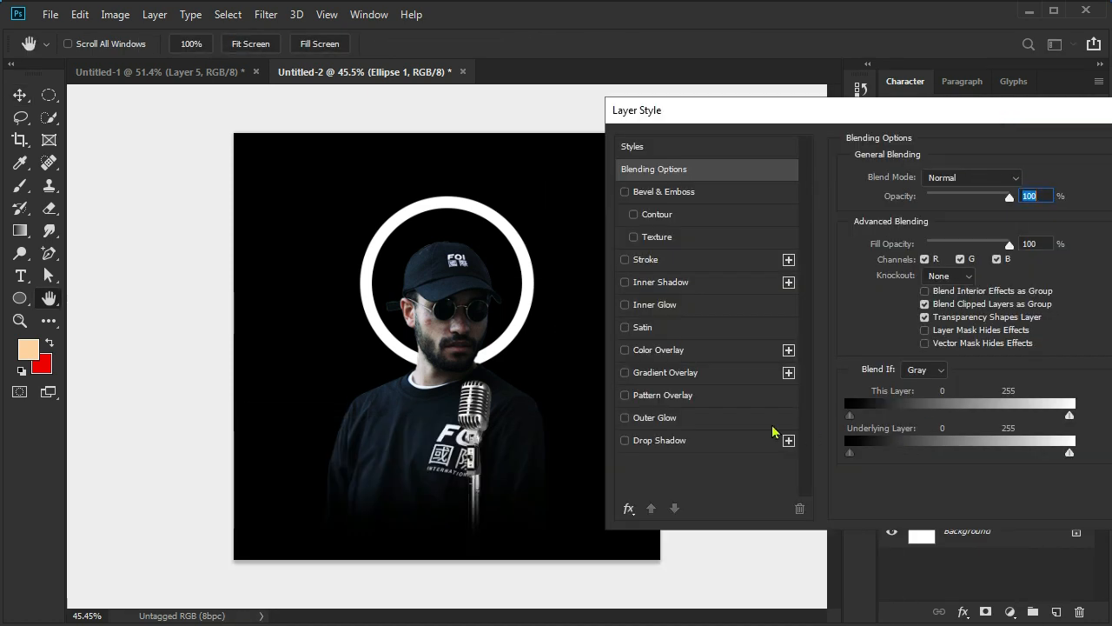
click(670, 419)
click(887, 243)
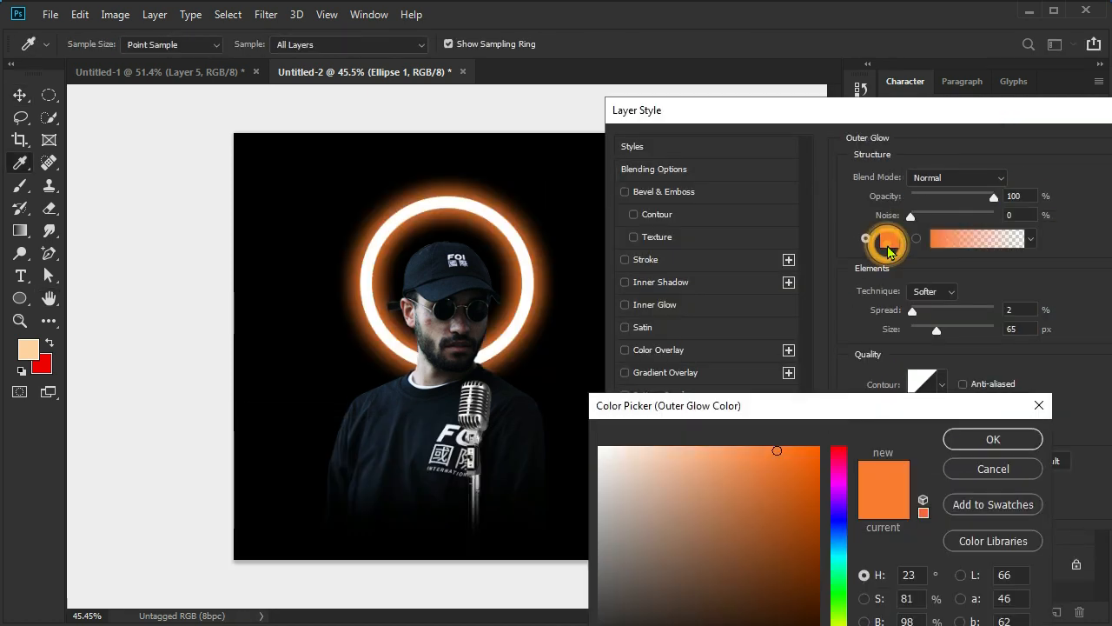
click(761, 452)
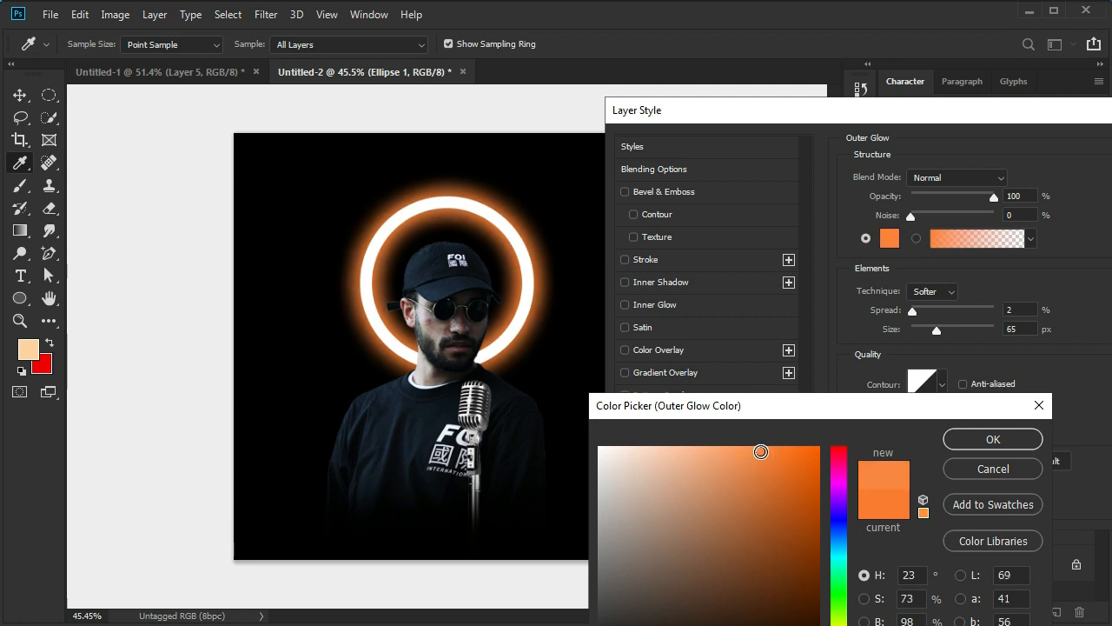
drag(882, 423, 837, 407)
click(954, 426)
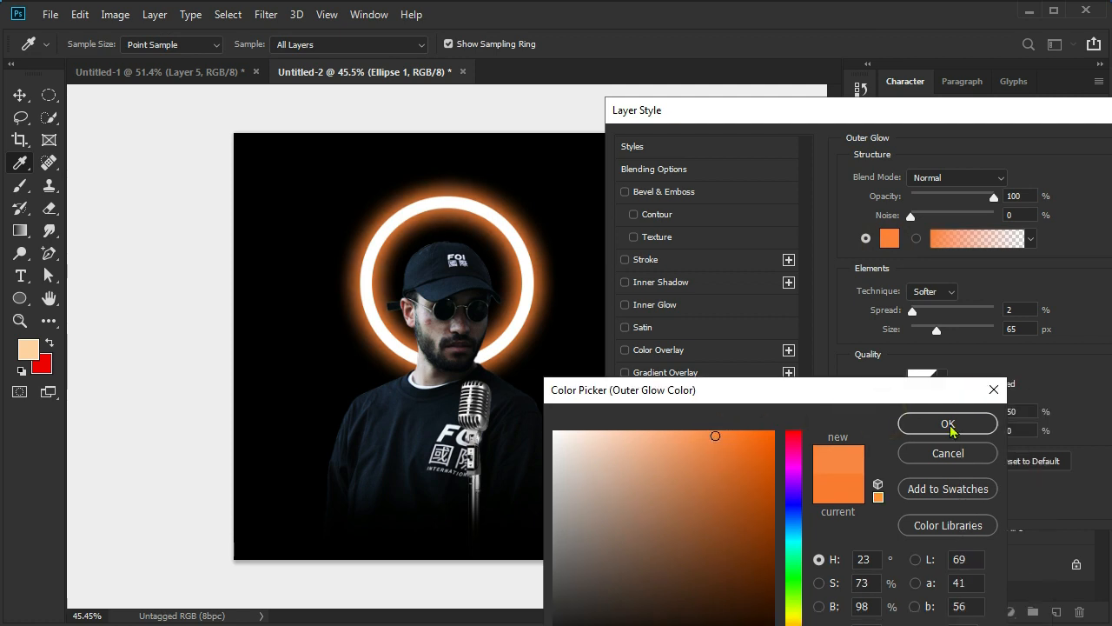
Set the ring's outer glow size to 70 px and apply the layer style
mouse_move(938, 330)
mouse_down()
mouse_move(956, 330)
mouse_move(934, 330)
mouse_move(942, 338)
mouse_up()
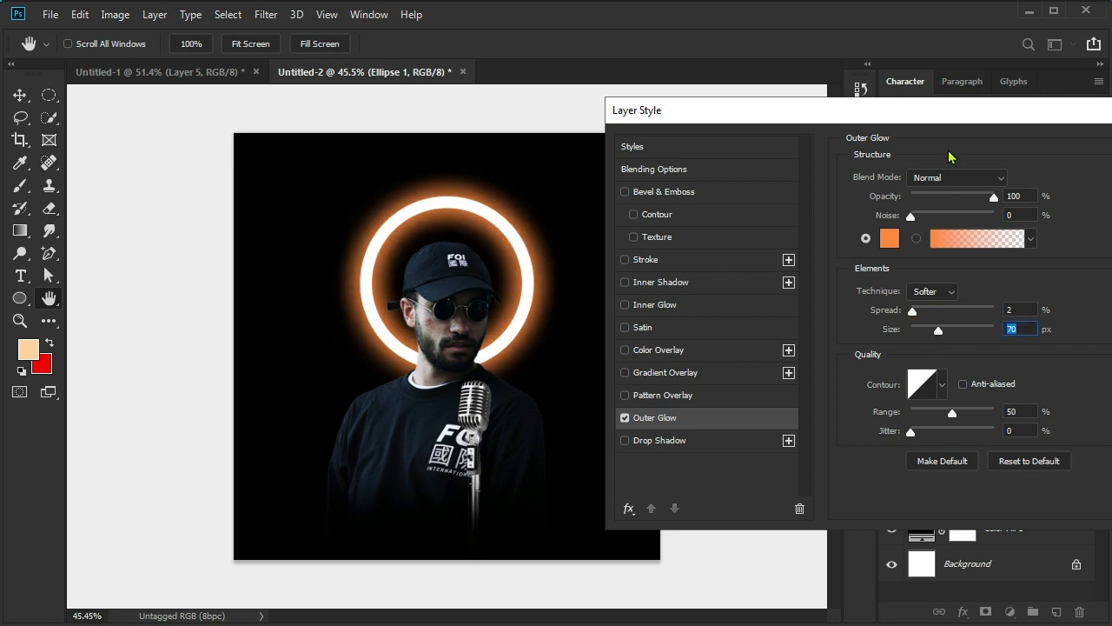
drag(907, 121, 830, 139)
click(1097, 171)
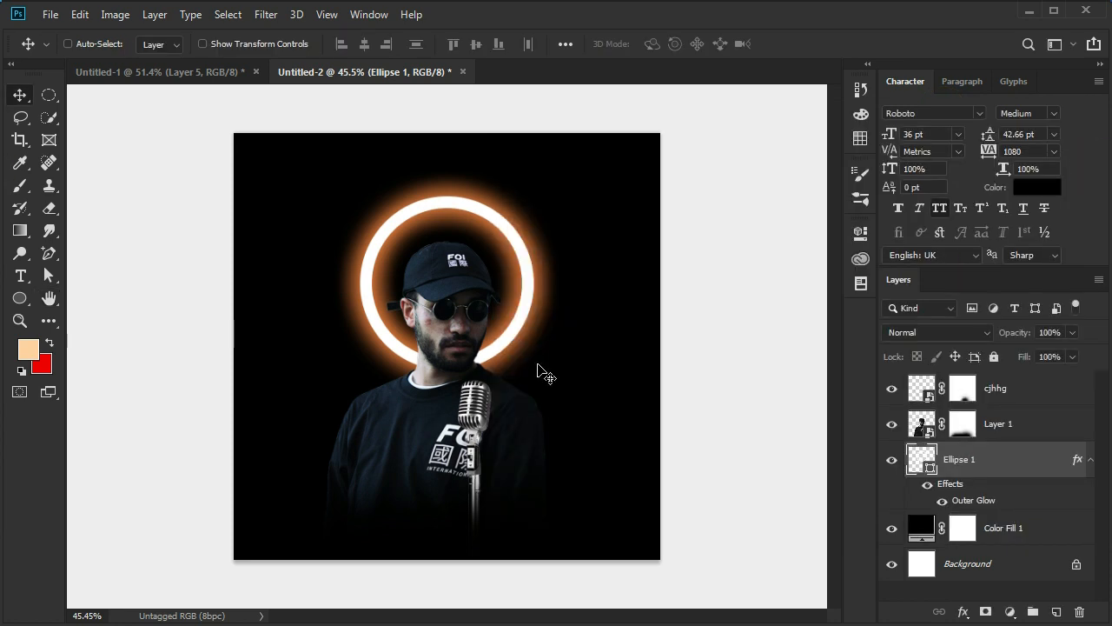
Create a new layer above Ellipse 1 and set the brush's foreground color to light orange
click(1054, 612)
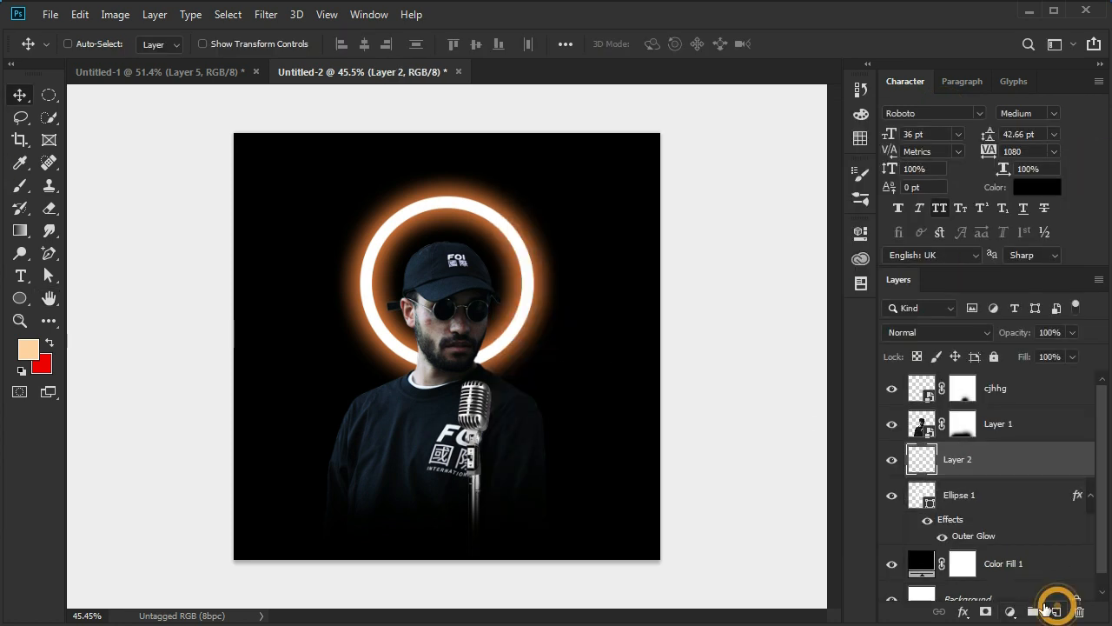
click(19, 185)
click(502, 217)
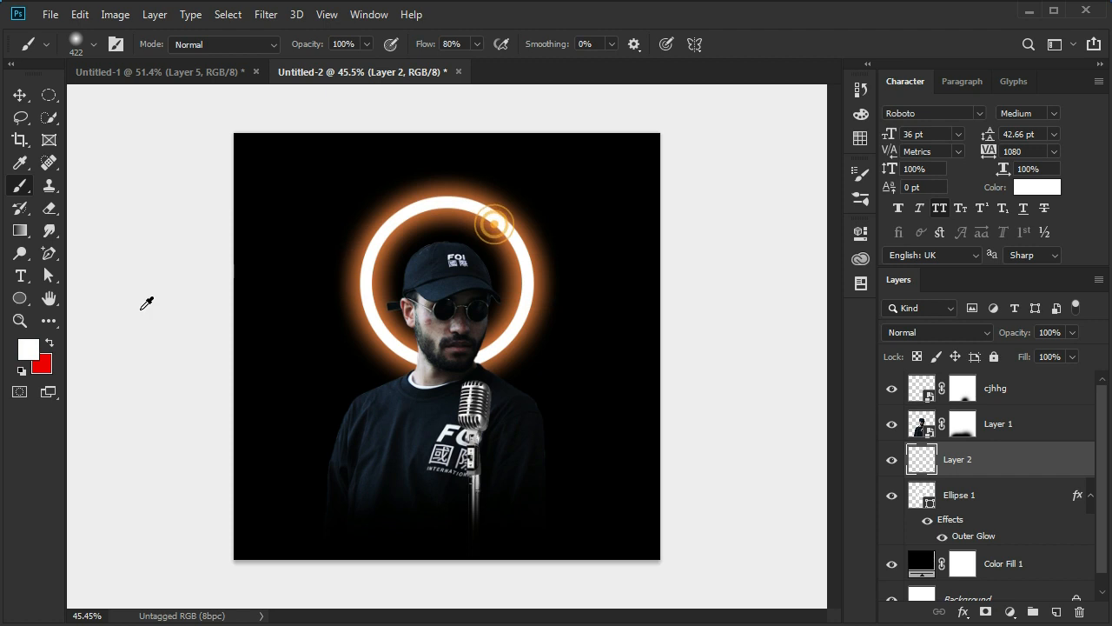
click(28, 350)
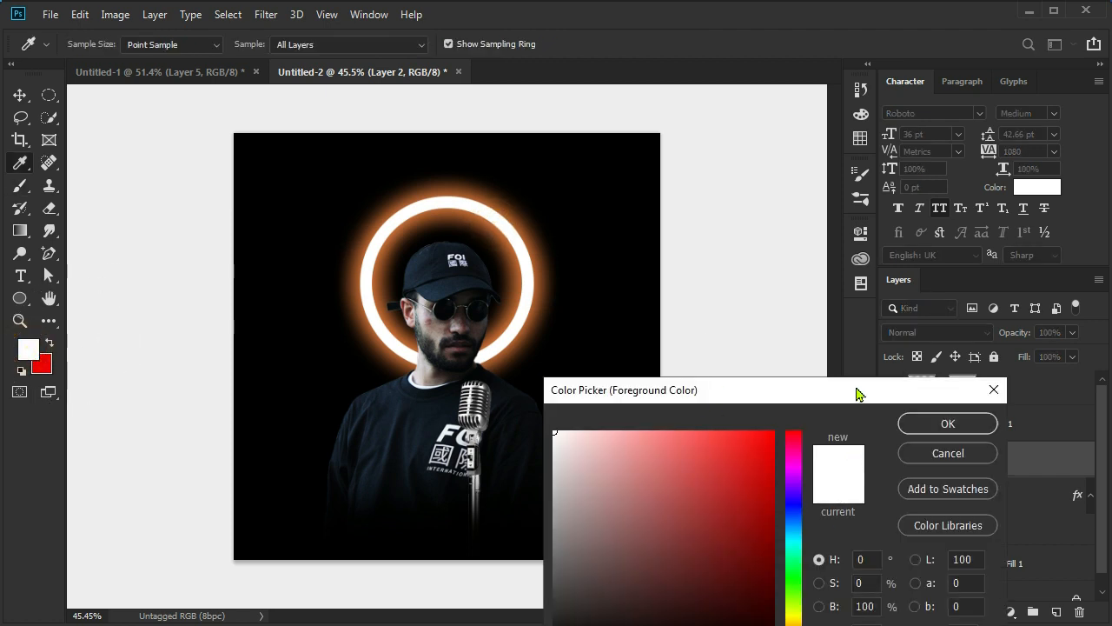
drag(857, 394, 915, 253)
mouse_move(852, 509)
mouse_down()
mouse_move(850, 485)
mouse_move(850, 498)
mouse_up()
drag(789, 307, 759, 277)
click(1006, 282)
Paint a soft orange glow around the ring with a 422 px brush at 10% flow
key(b)
key(ctrl+plus)
text(10)
alt+right_click(473, 206)
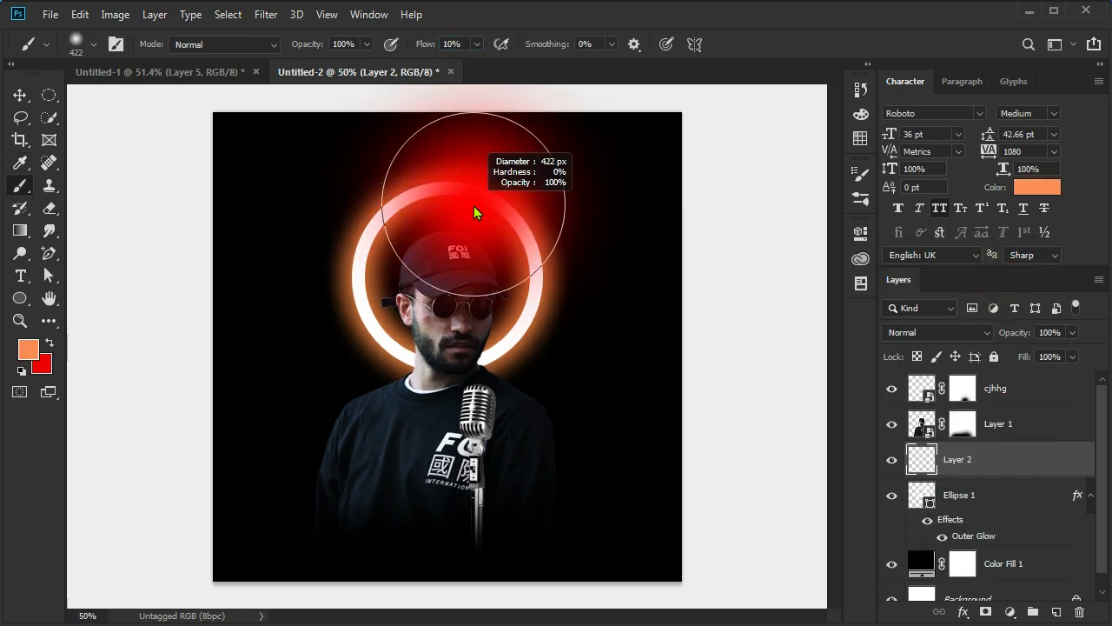
mouse_move(475, 204)
mouse_down()
mouse_move(442, 205)
mouse_move(348, 249)
mouse_move(395, 334)
mouse_move(511, 338)
mouse_move(508, 226)
mouse_up()
Set Layer 2's blend mode to Linear Dodge (Add) and paint a wider glow behind the head with a 1062 px brush
click(965, 332)
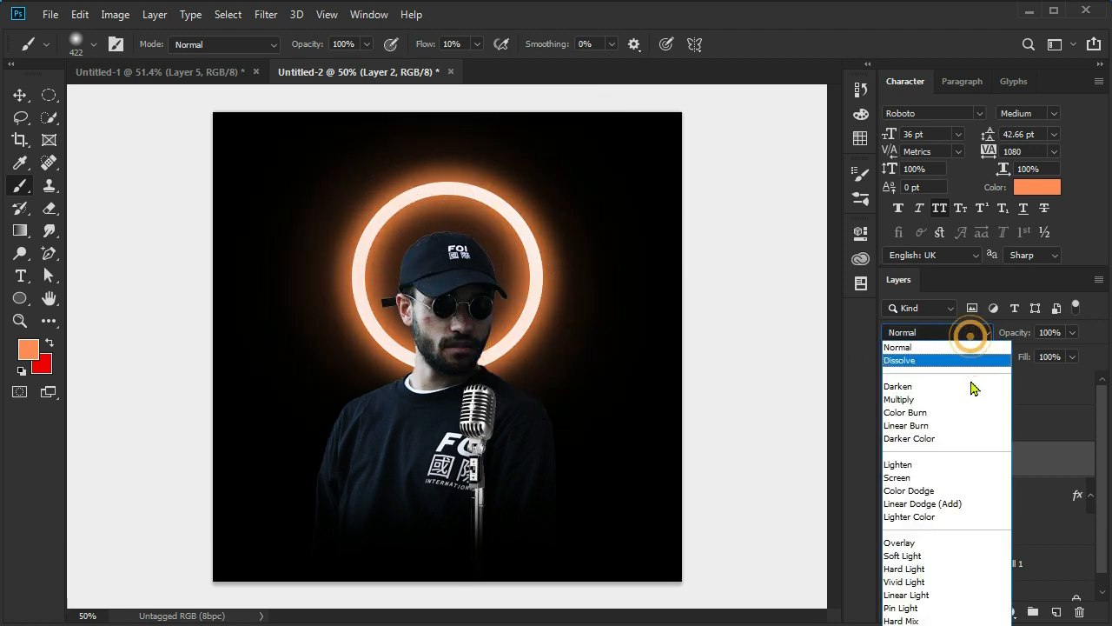
click(969, 501)
alt+right_click(405, 242)
alt+right_click(464, 310)
click(449, 268)
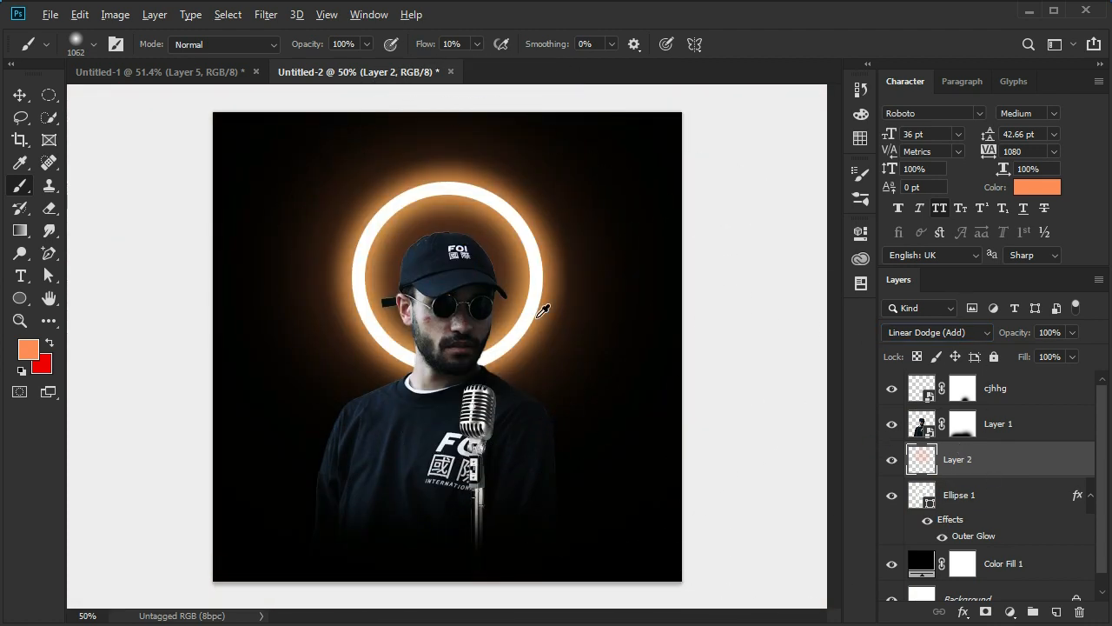
Create a new layer above Color Fill 1 and choose the 1800 px smoke brush
alt+scroll(543, 310, down, 2)
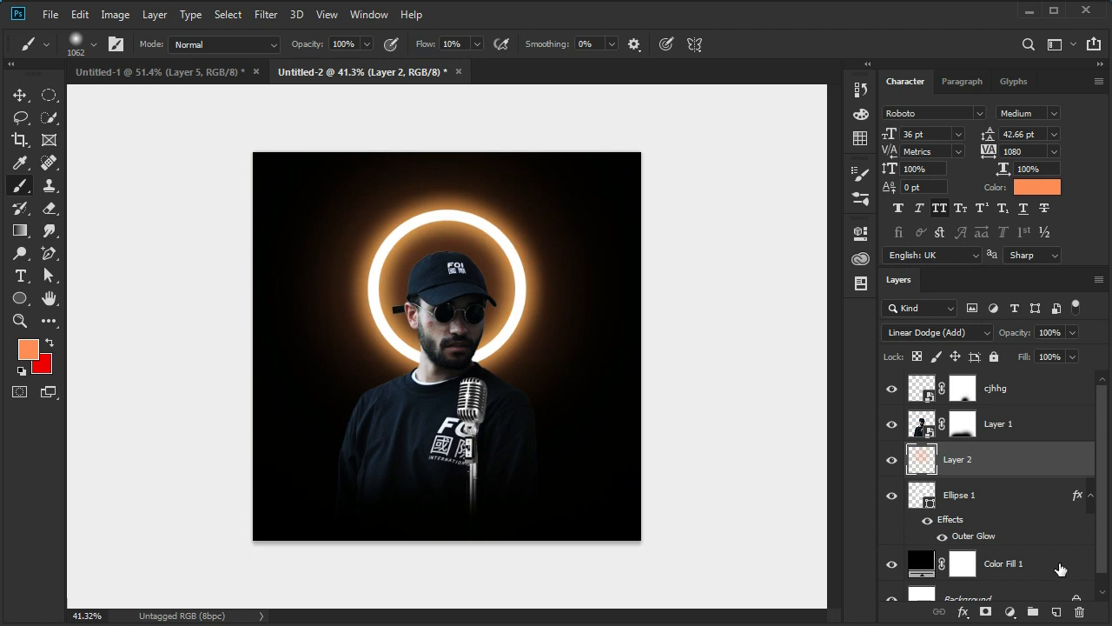
click(1060, 569)
click(1057, 612)
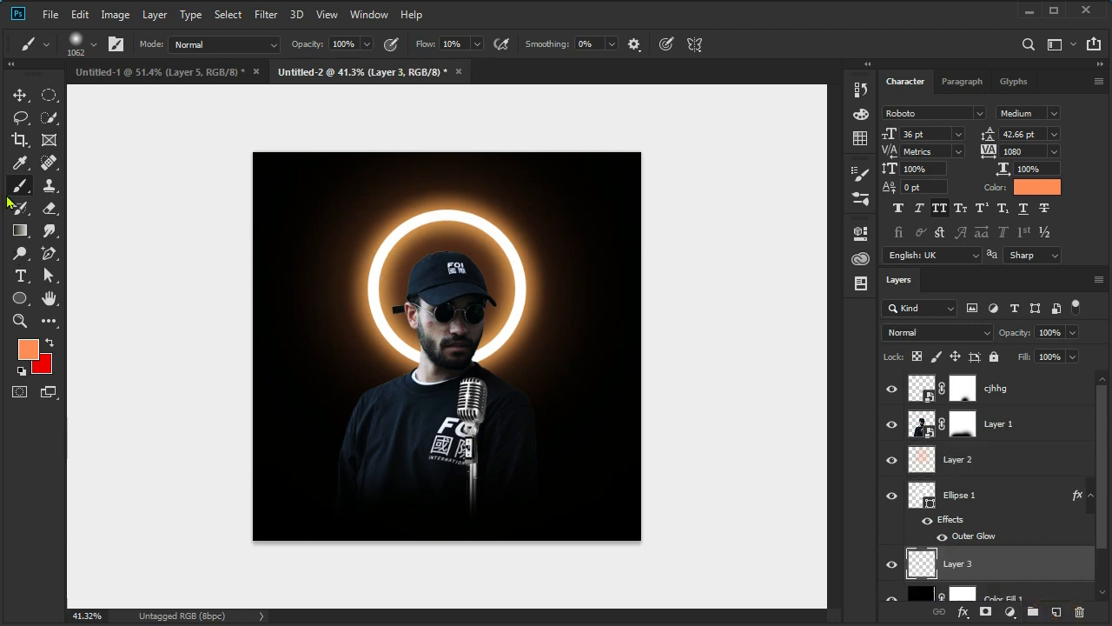
right_click(428, 238)
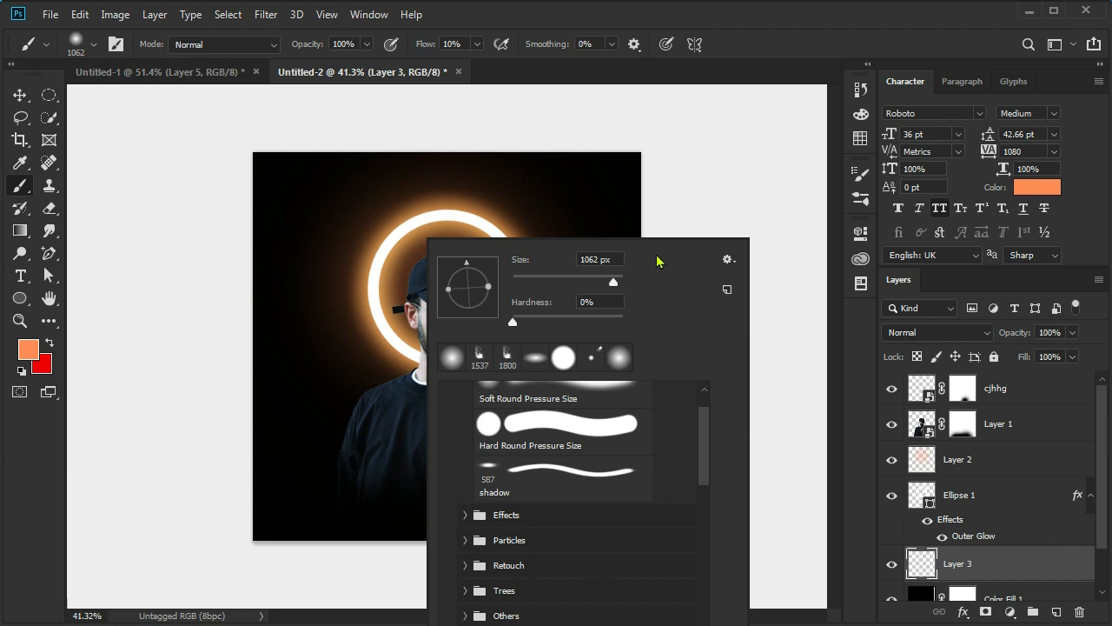
right_click(543, 238)
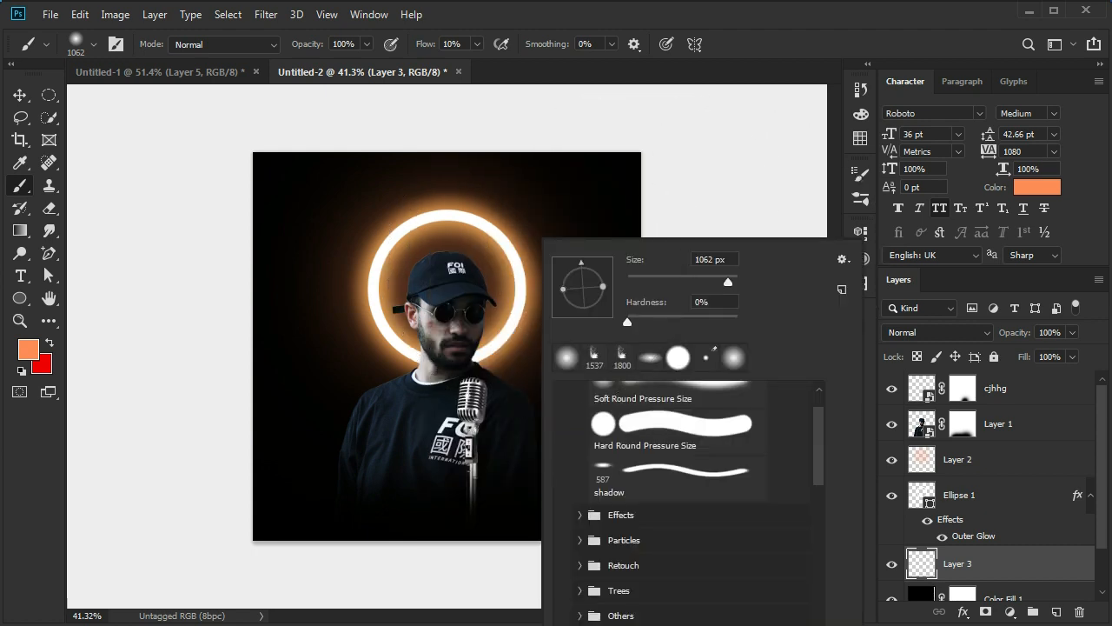
click(622, 356)
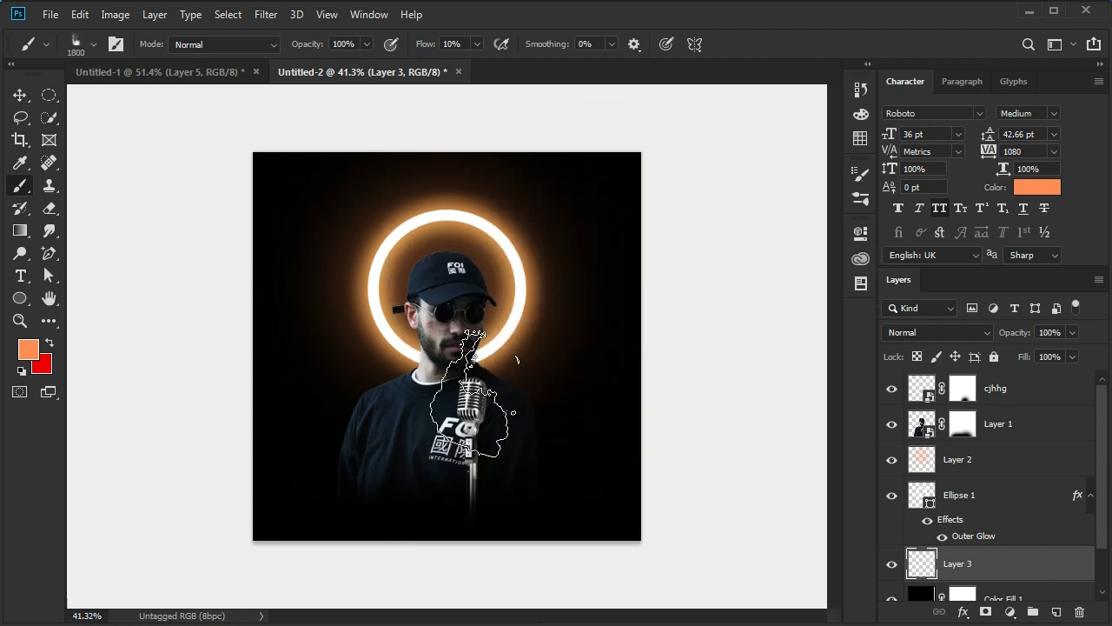
Set the foreground color to light peach and paint smoke across the background on Layer 3
click(28, 348)
click(690, 289)
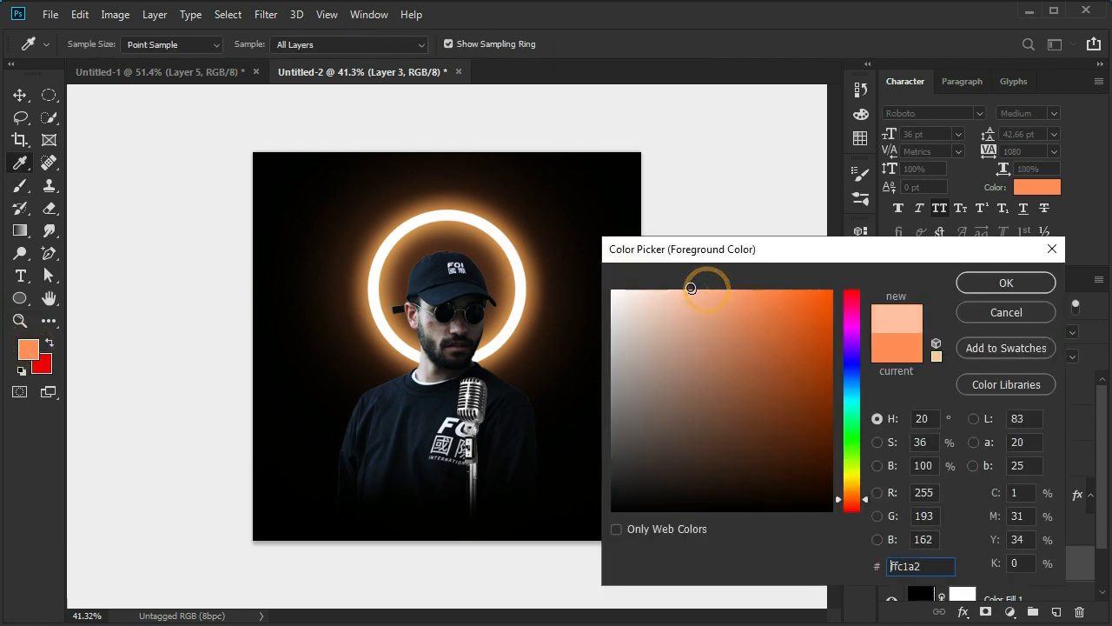
click(987, 284)
mouse_move(556, 317)
mouse_down()
mouse_move(574, 396)
mouse_move(517, 437)
mouse_move(409, 446)
mouse_move(339, 432)
mouse_move(340, 455)
mouse_move(342, 301)
mouse_move(370, 239)
mouse_up()
click(565, 502)
click(496, 423)
click(635, 306)
click(275, 161)
click(514, 495)
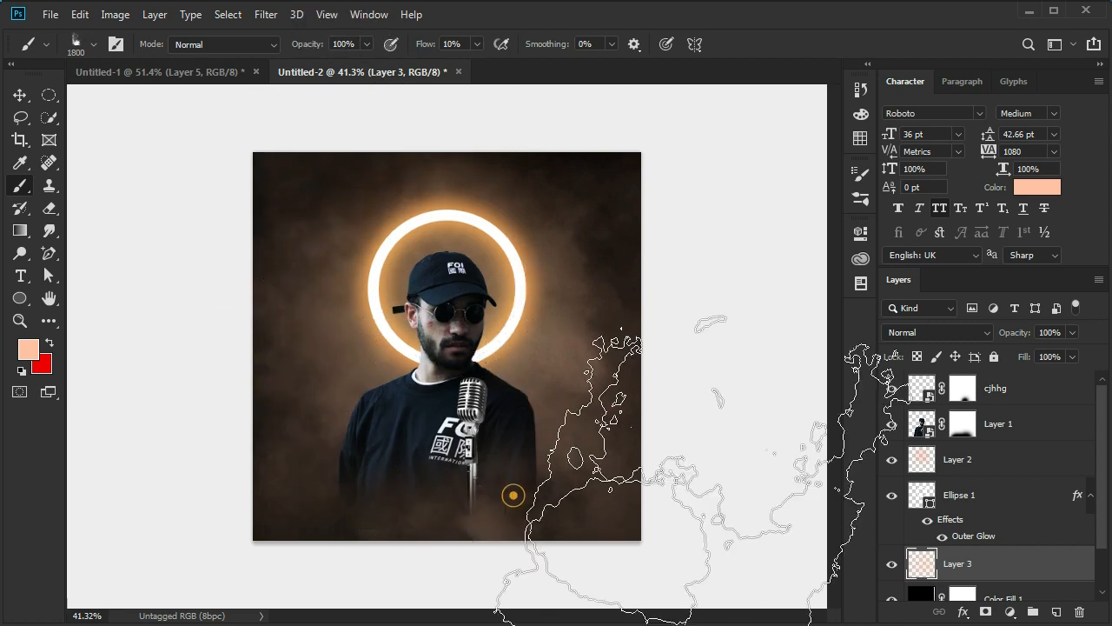
Set Layer 3's blend mode to Hard Light and lower its opacity to 78%
click(962, 333)
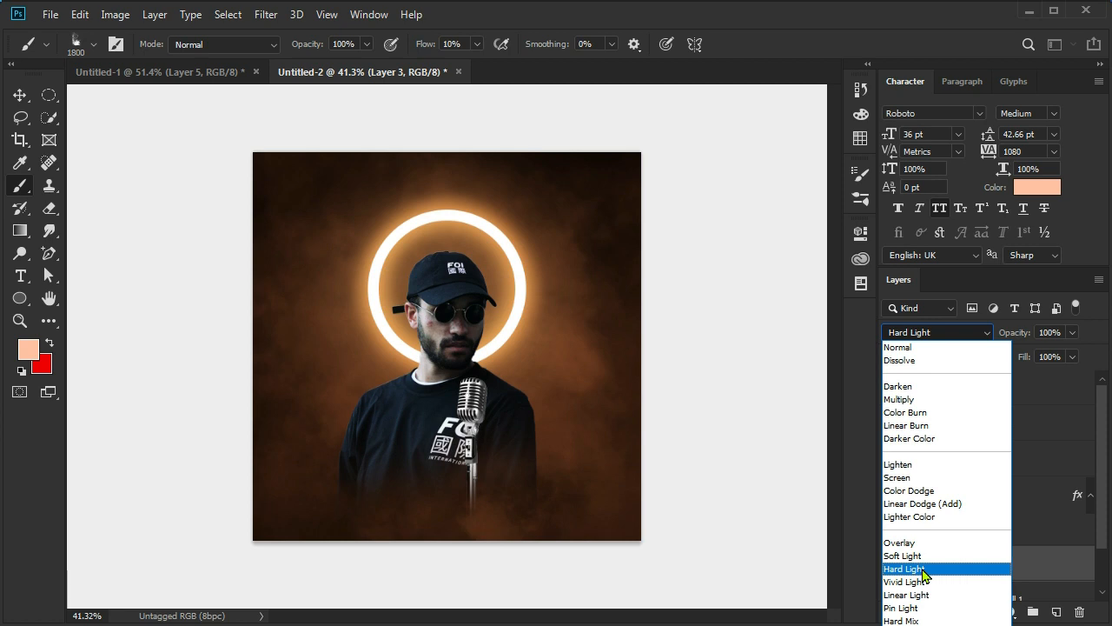
click(923, 569)
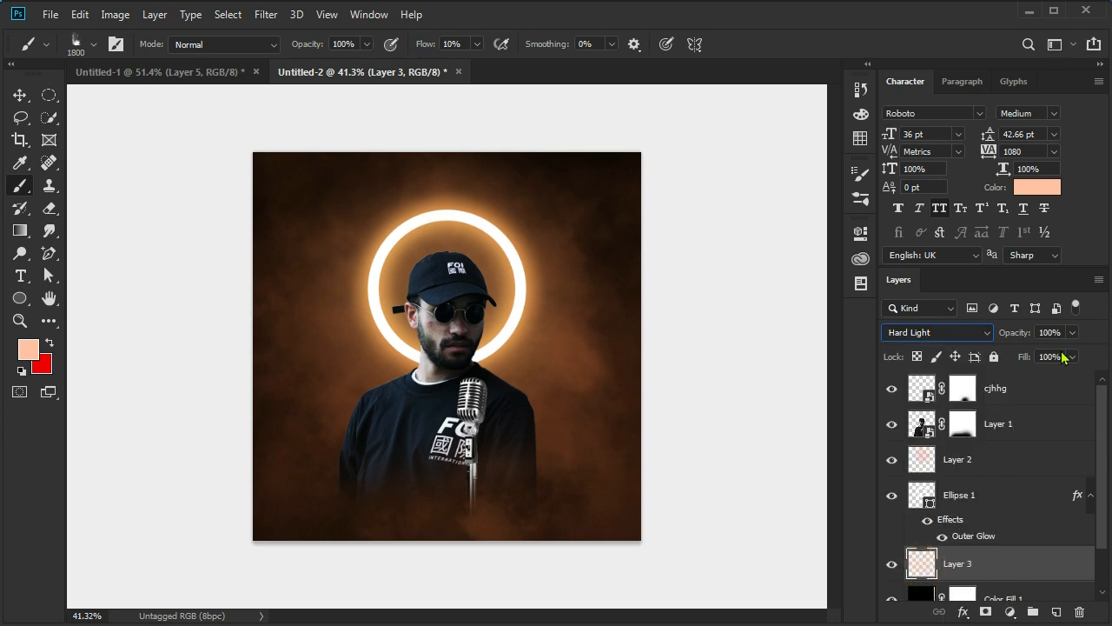
drag(1019, 337, 985, 337)
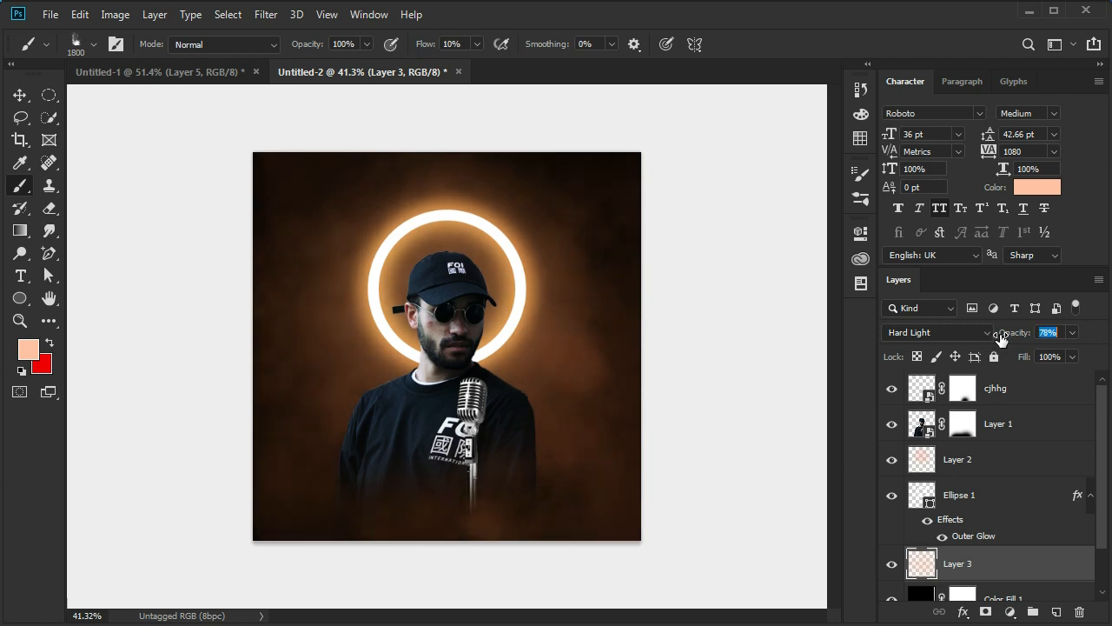
click(18, 96)
key(ctrl+plus)
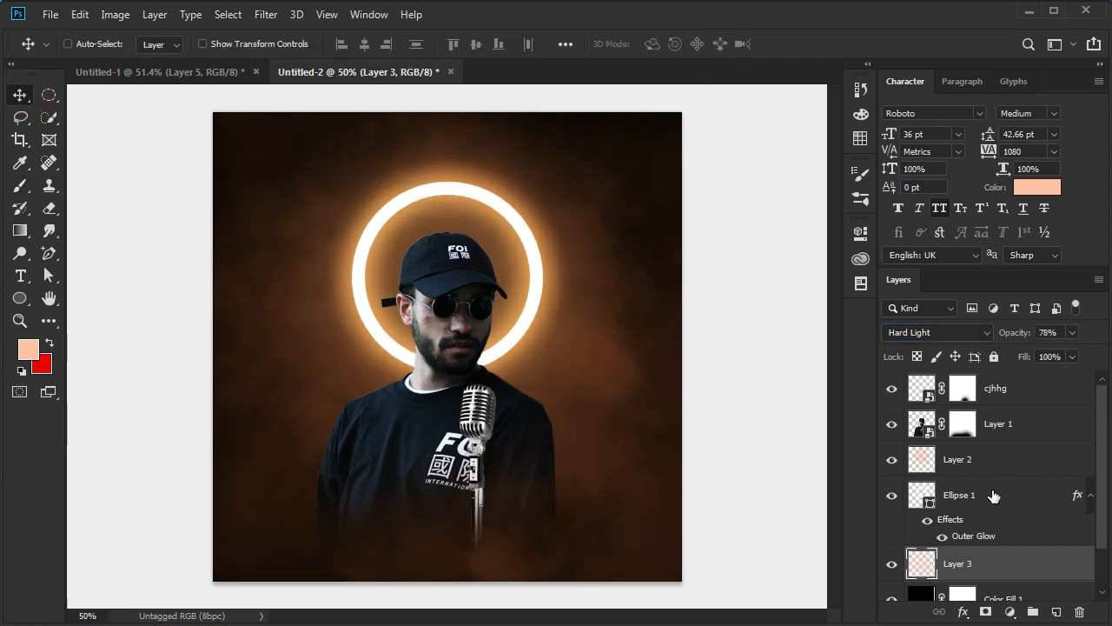
Add a Levels adjustment clipped to Layer 1, with input black at 7 and output white at 201
click(1034, 423)
click(1010, 612)
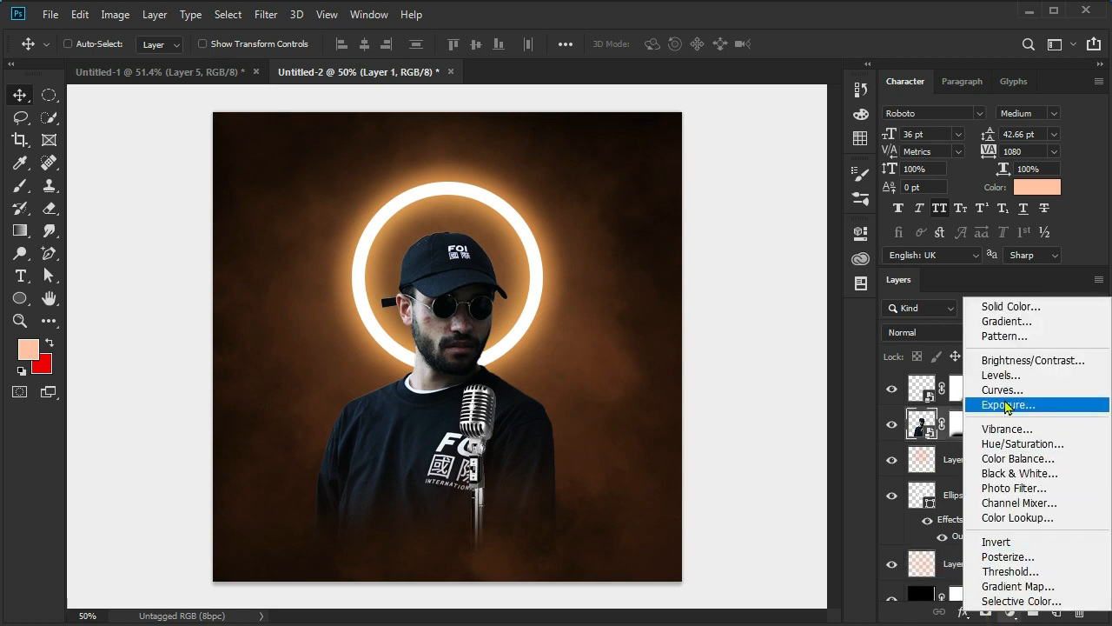
click(1004, 376)
click(710, 521)
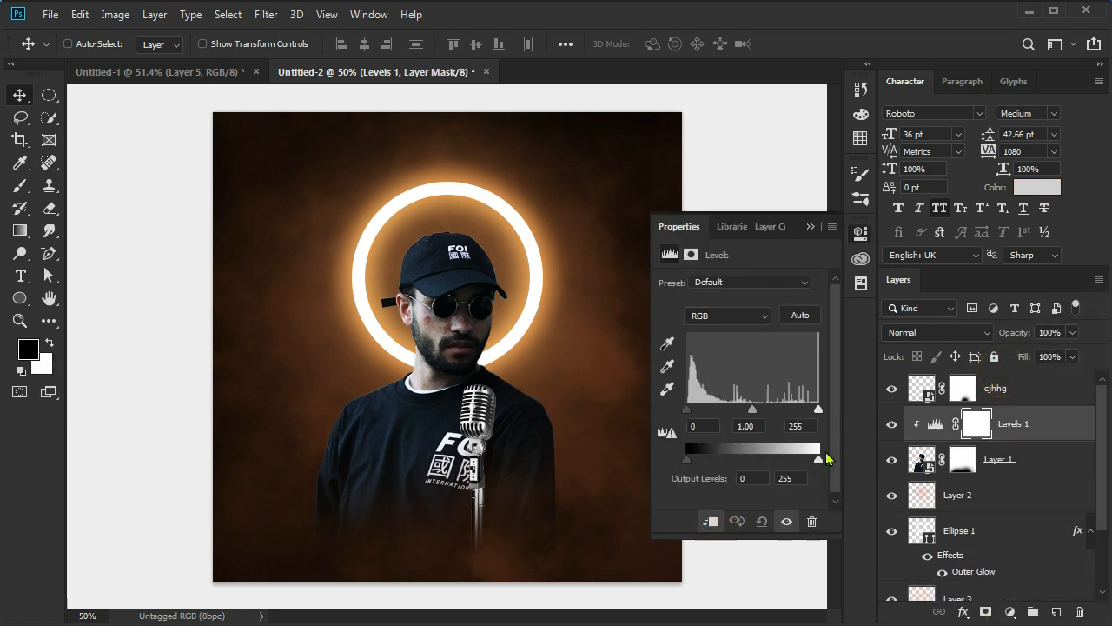
drag(820, 465, 793, 466)
drag(687, 409, 692, 415)
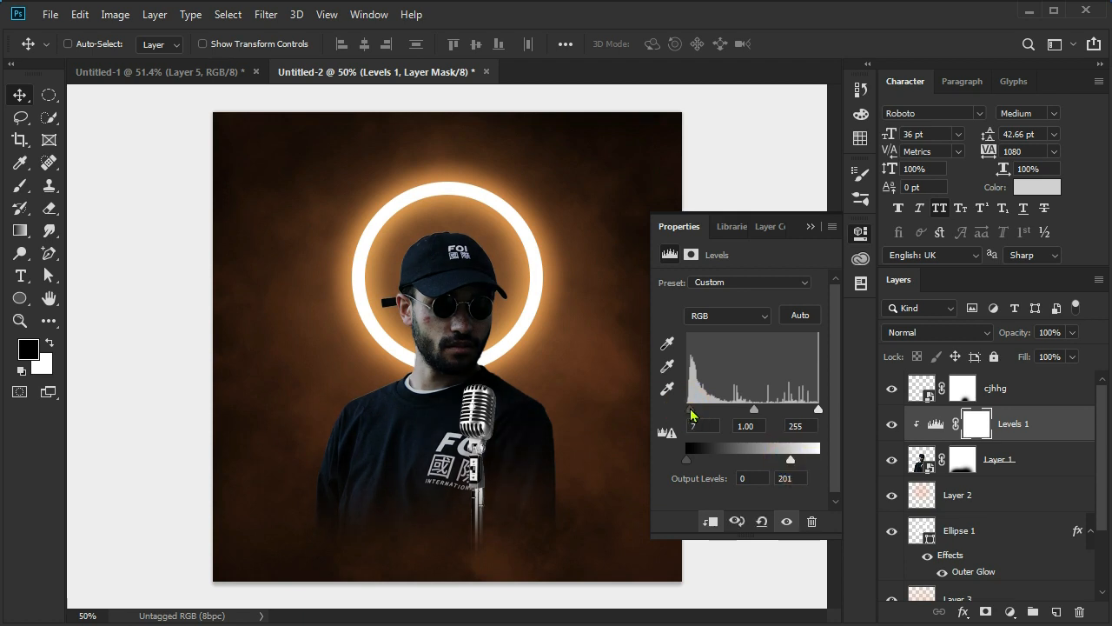
click(810, 226)
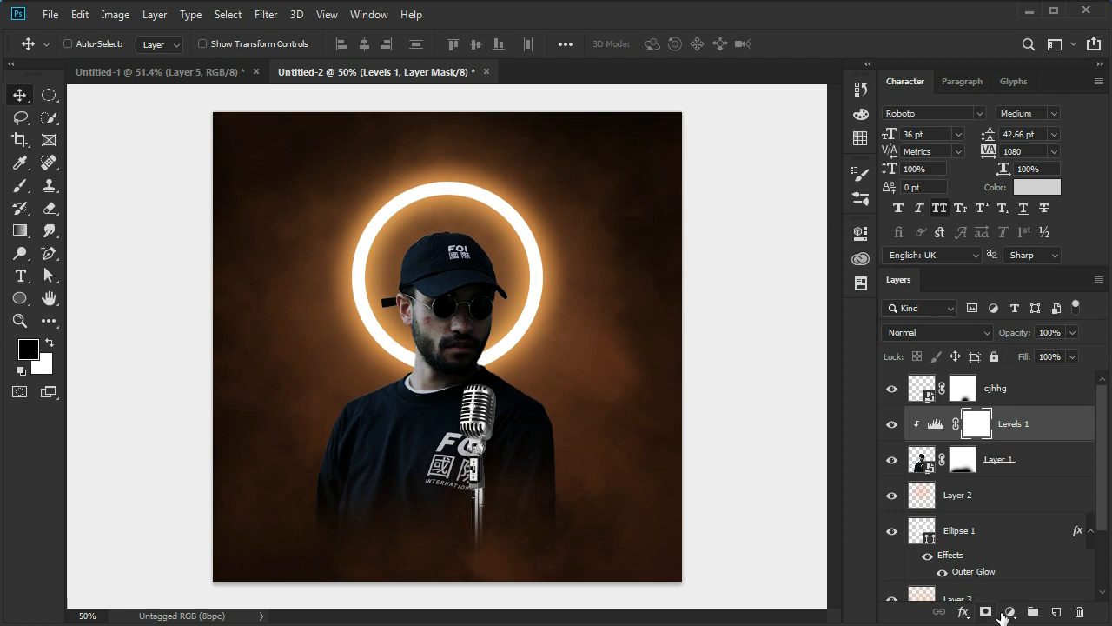
Add an orange Solid Color fill layer above Levels 1 and clip it to the man's layer
click(1010, 613)
click(1000, 306)
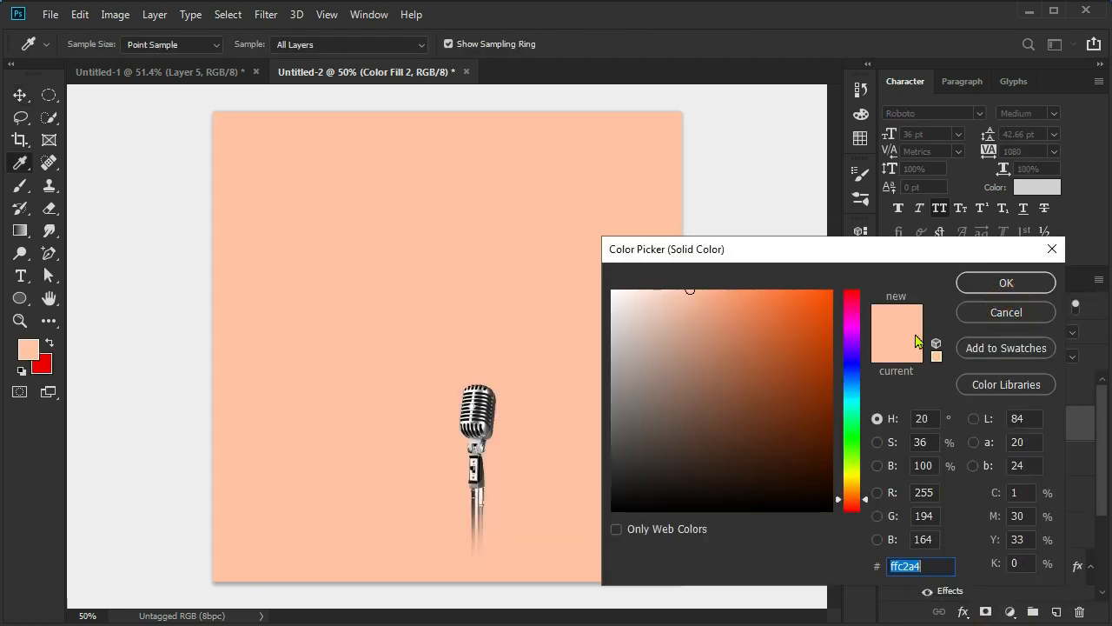
click(762, 288)
click(963, 297)
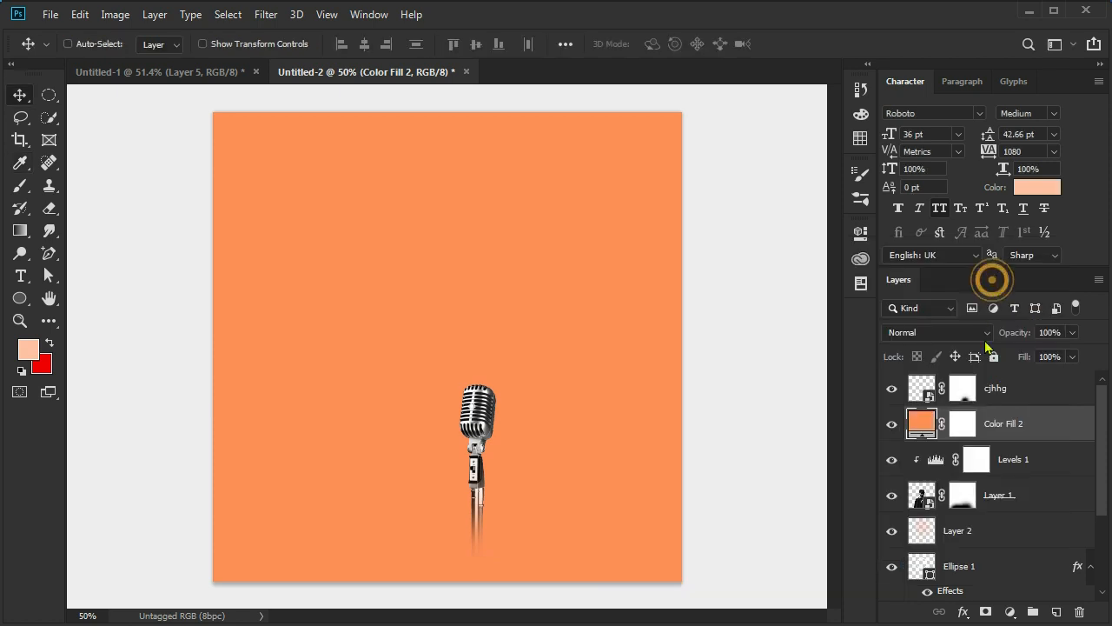
right_click(1063, 423)
click(874, 454)
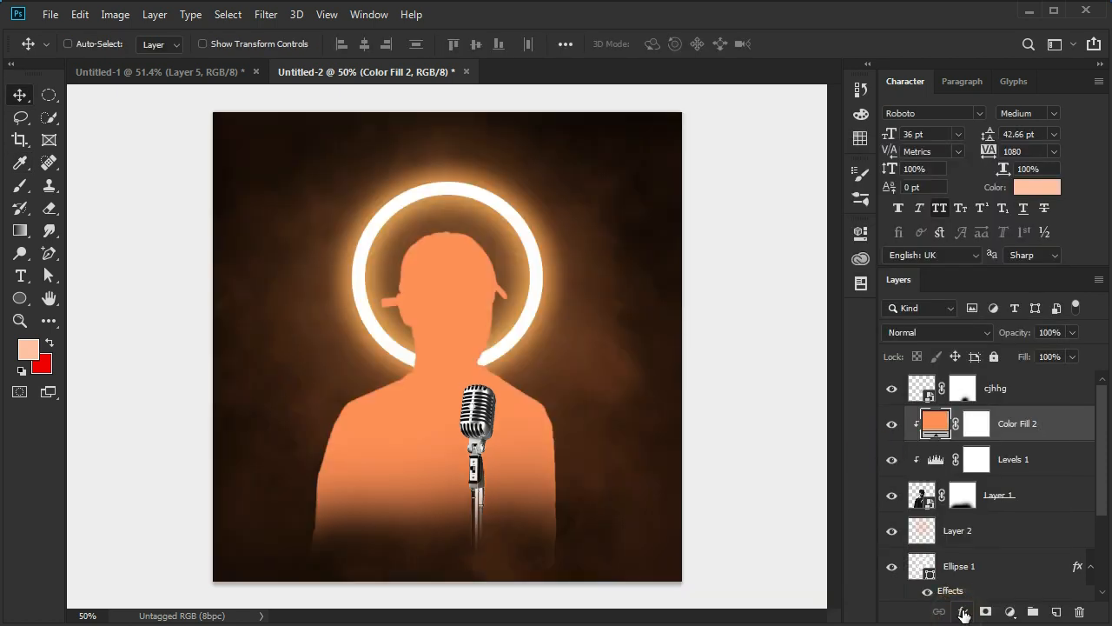
Split Color Fill 2's Blend If black slider for the underlying layer to 84 / 227 and apply the layer style
right_click(1045, 429)
click(882, 144)
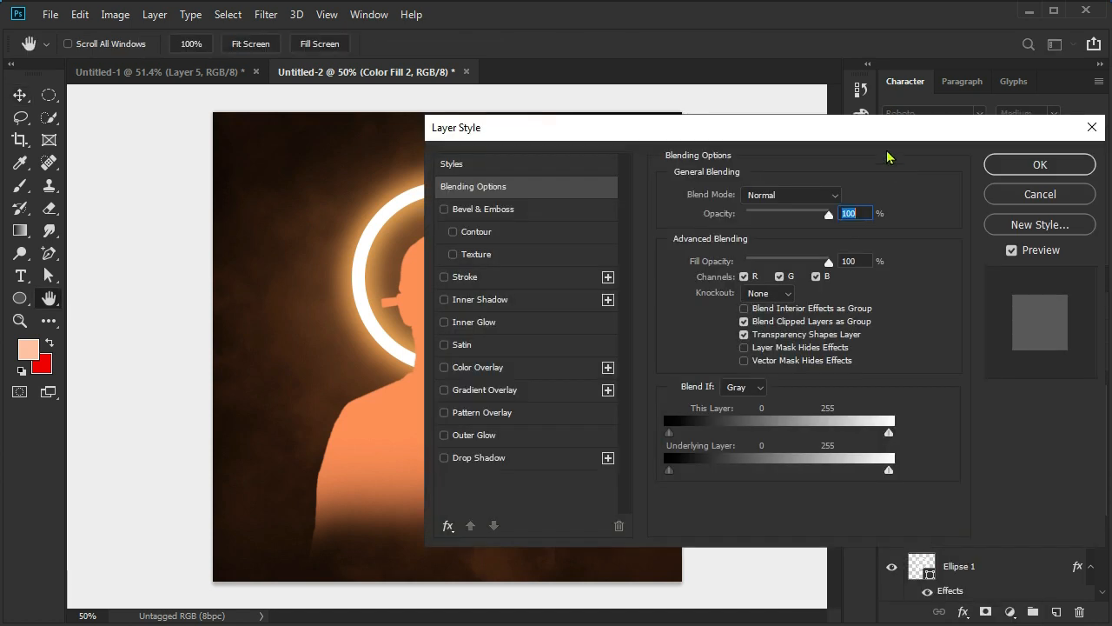
drag(753, 126, 844, 130)
drag(760, 476, 803, 480)
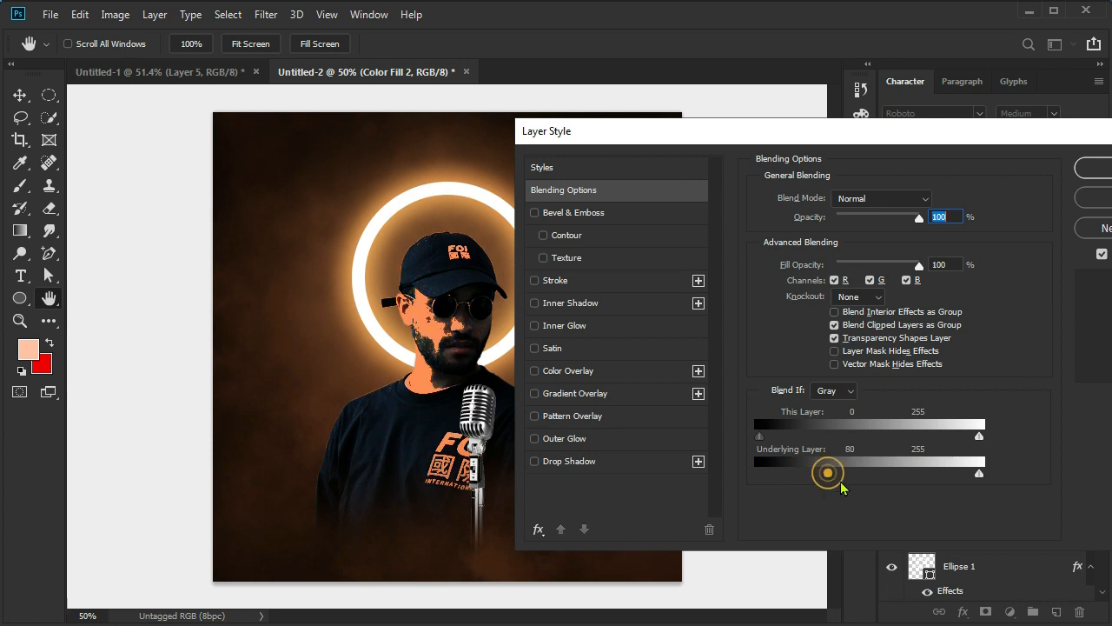
drag(882, 480, 1062, 480)
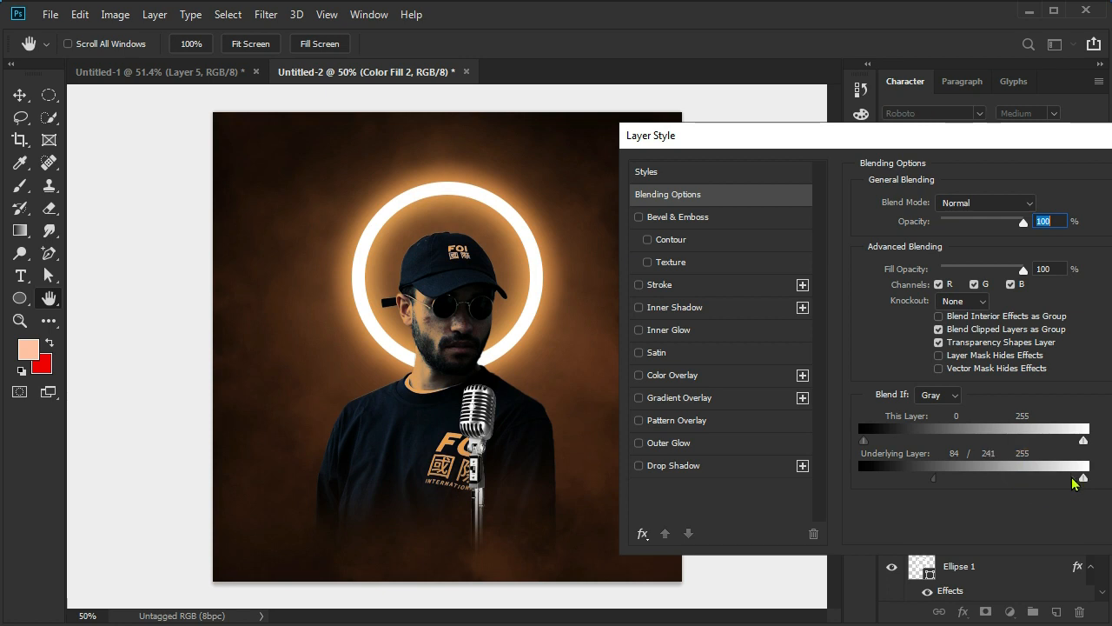
drag(914, 137, 799, 158)
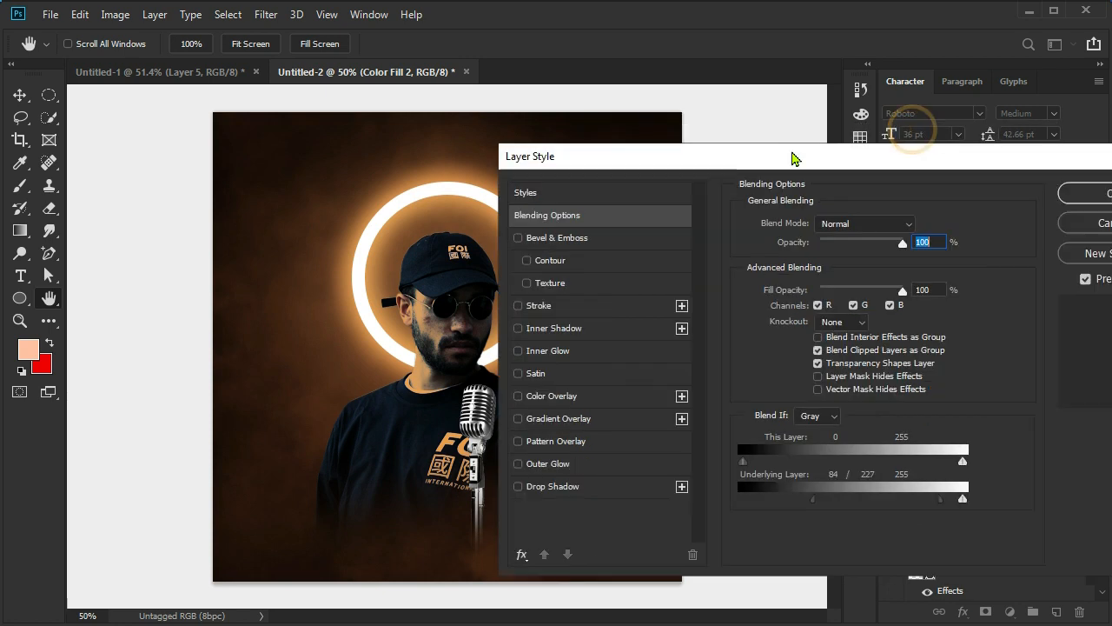
click(1086, 193)
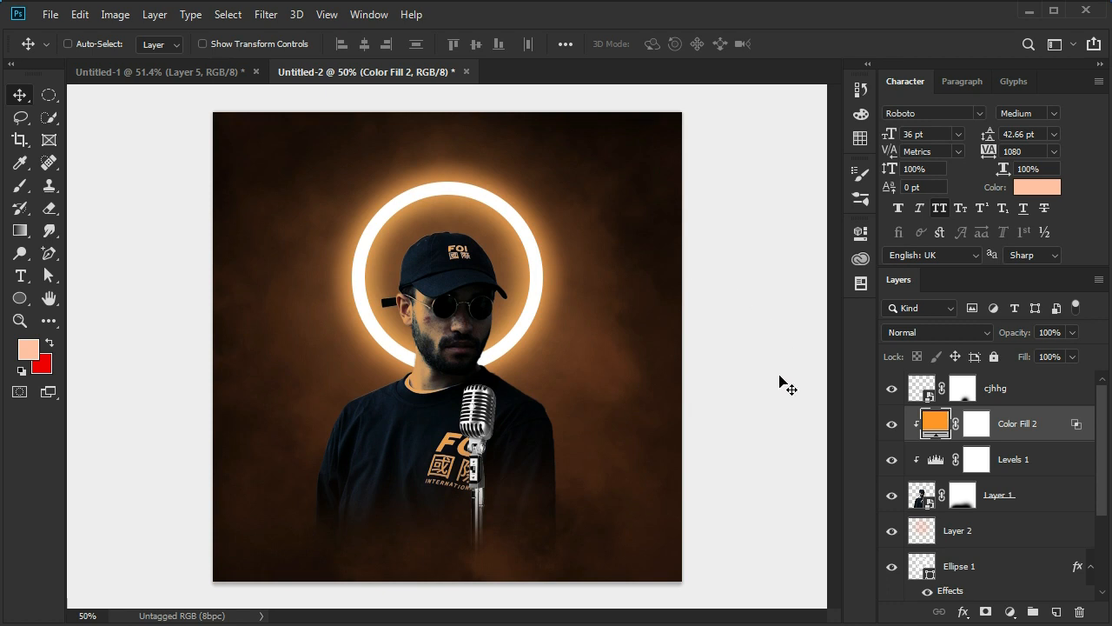
Duplicate Levels 1 and Color Fill 2 above the microphone layer, clip both to it, and set the fill copy's opacity to 49%
drag(1034, 471, 980, 395)
alt+click(929, 403)
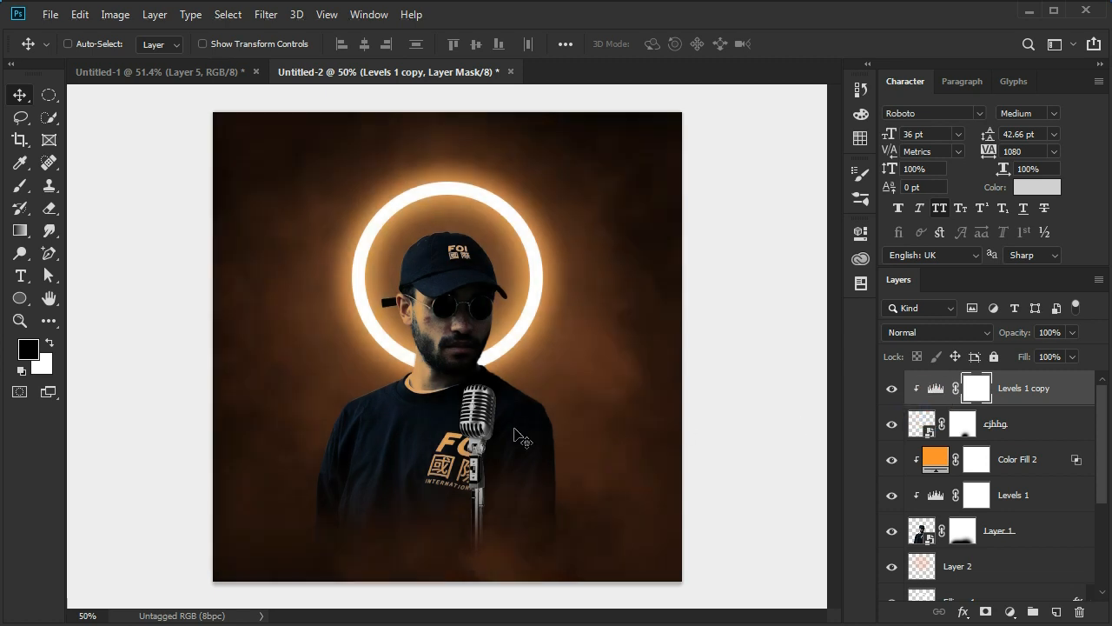
drag(1040, 466, 961, 392)
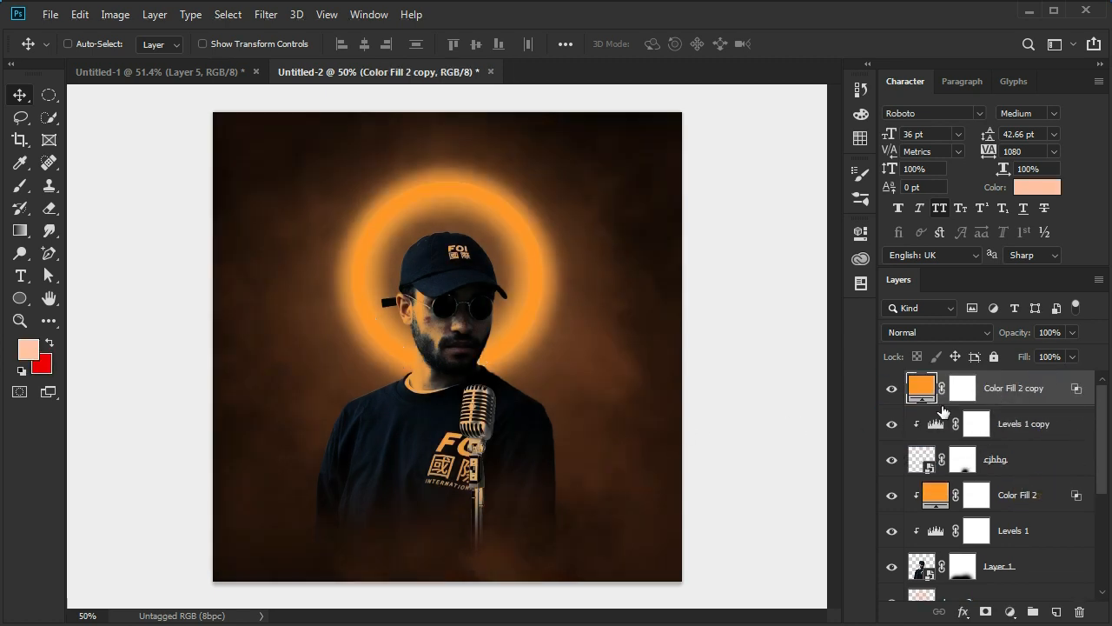
alt+click(921, 401)
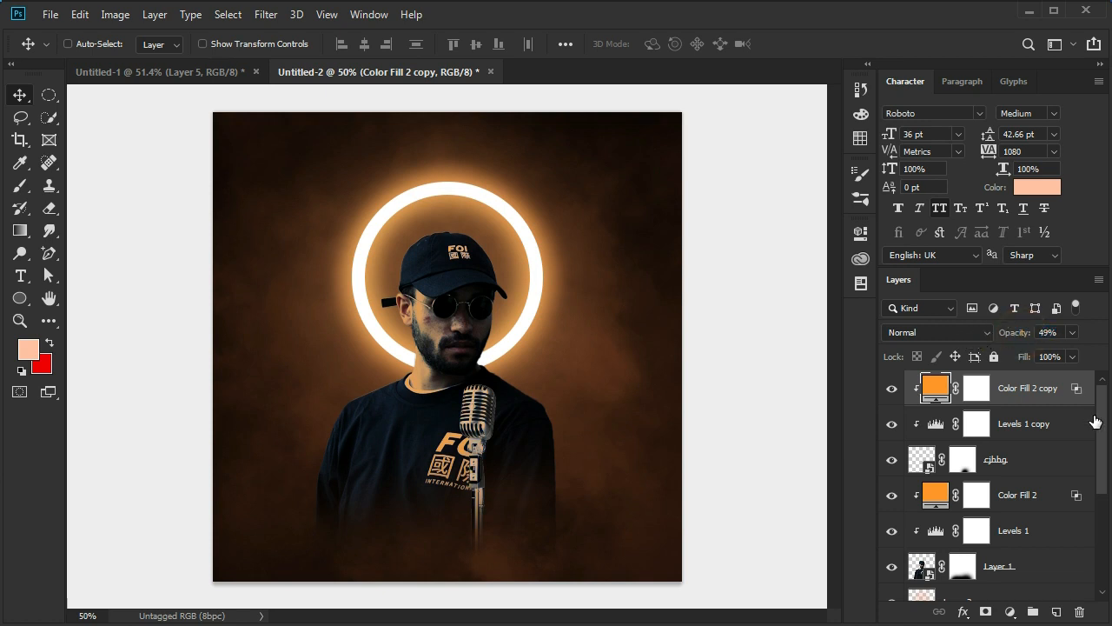
Create Layer 4 above Color Fill 2 as a clipped Linear Dodge (Add) layer filled with neutral black
click(1029, 501)
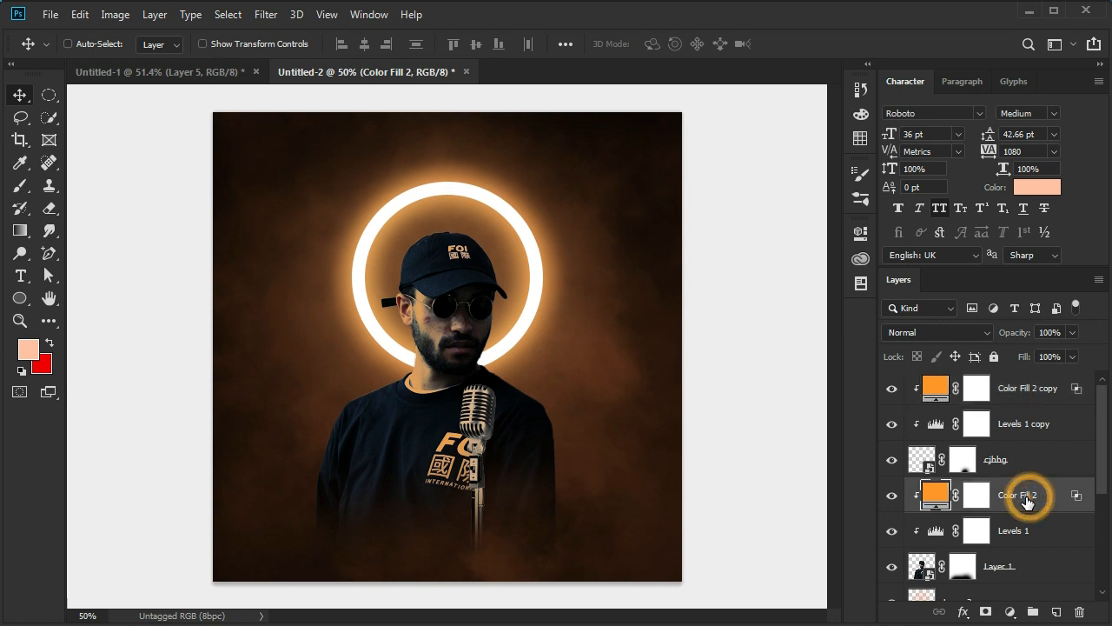
click(155, 15)
mouse_move(183, 29)
click(420, 31)
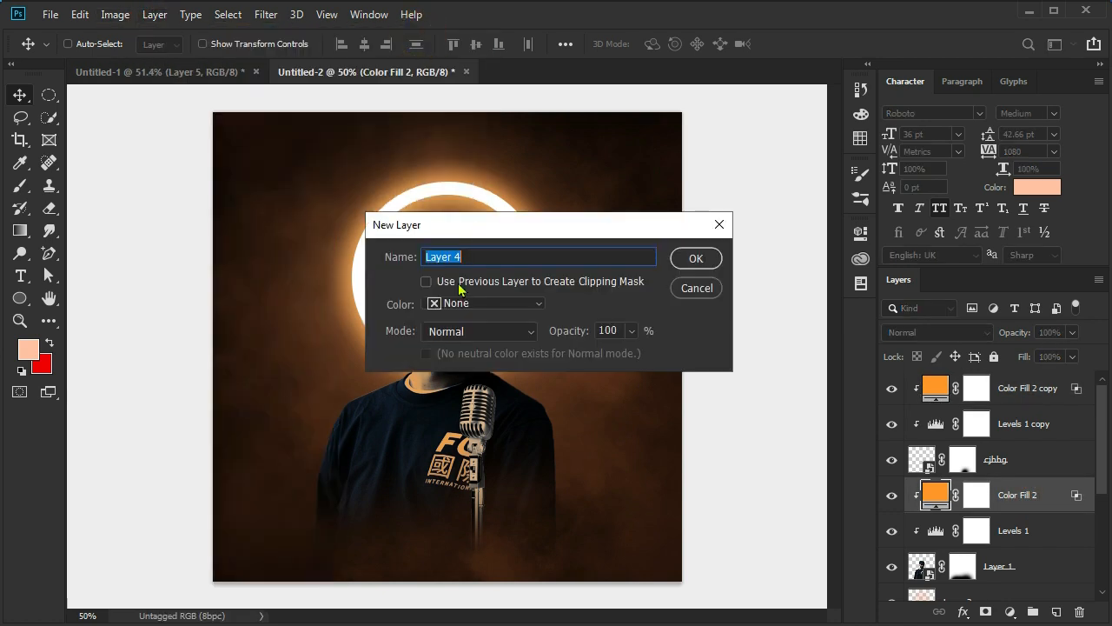
click(442, 331)
click(469, 528)
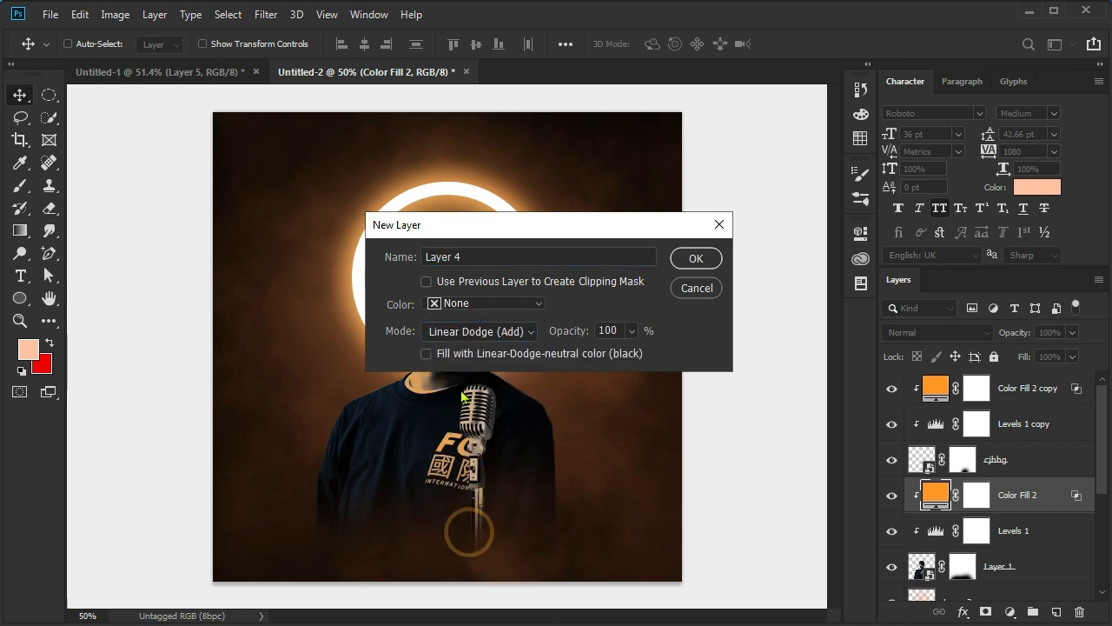
click(704, 266)
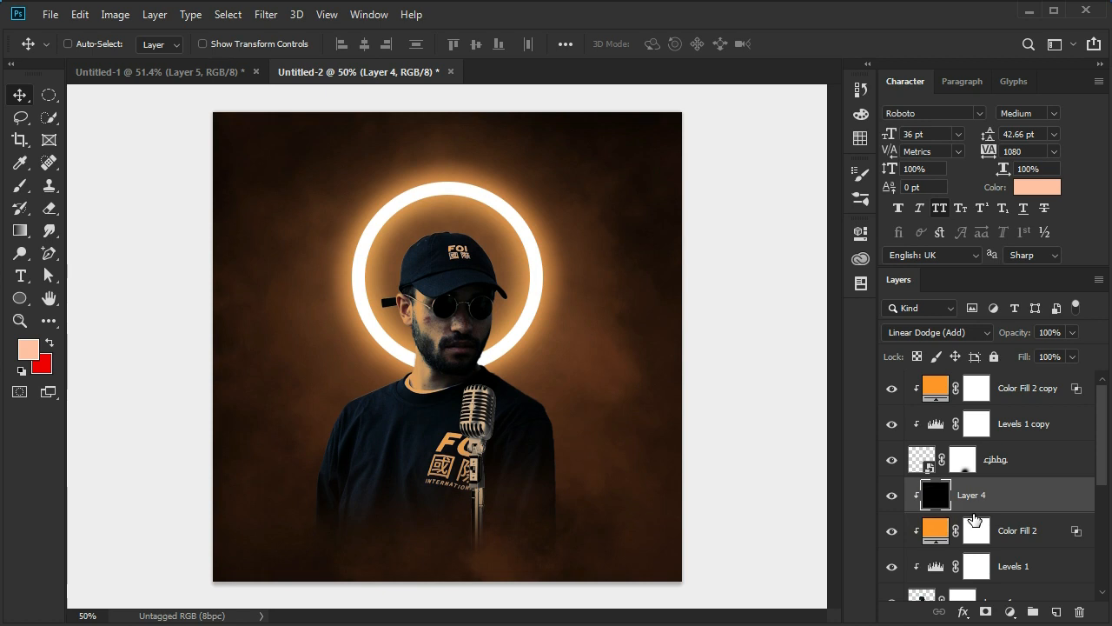
Switch to a soft round brush for Layer 4 and set its size to 48 px and its flow to 30%
click(22, 188)
right_click(394, 200)
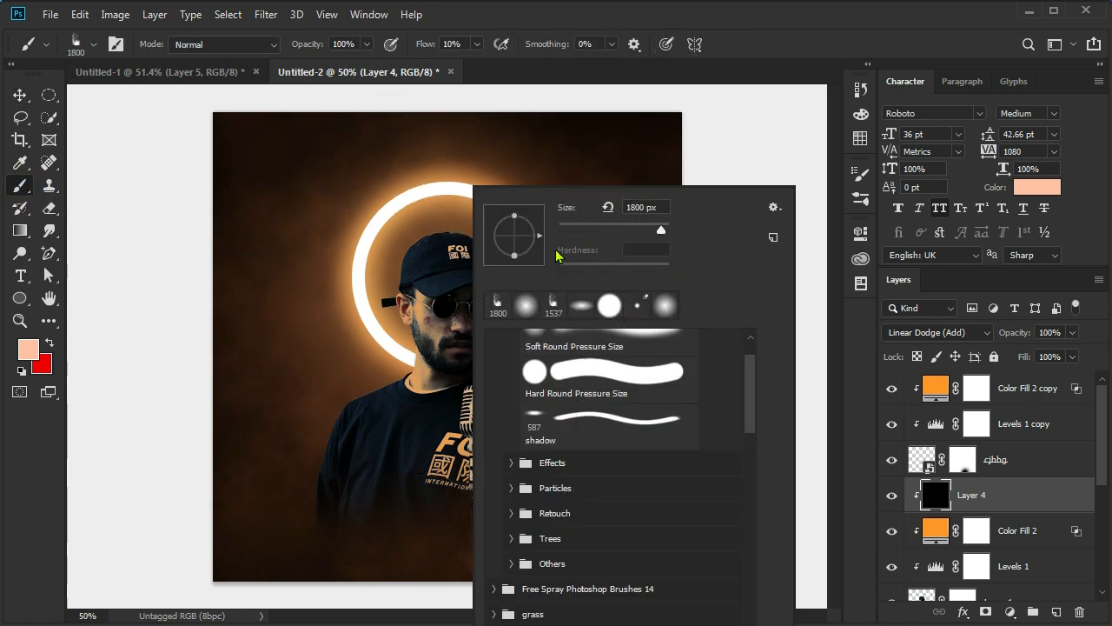
click(530, 306)
click(737, 44)
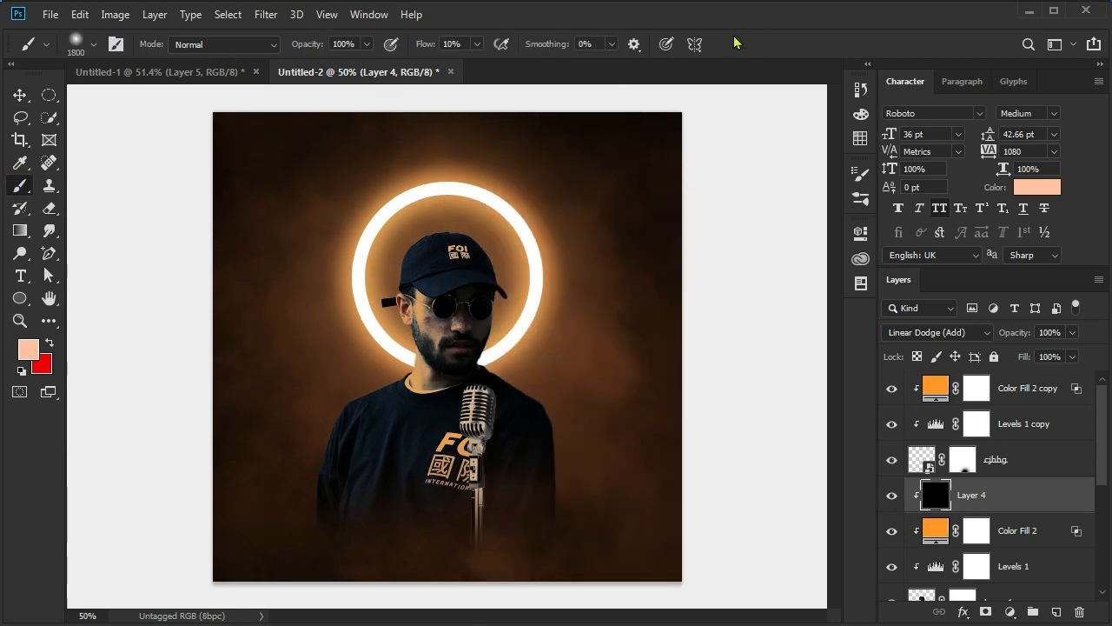
drag(459, 190, 199, 199)
scroll(431, 206, up, 6)
drag(551, 279, 259, 279)
scroll(329, 289, up, 4)
drag(542, 278, 507, 281)
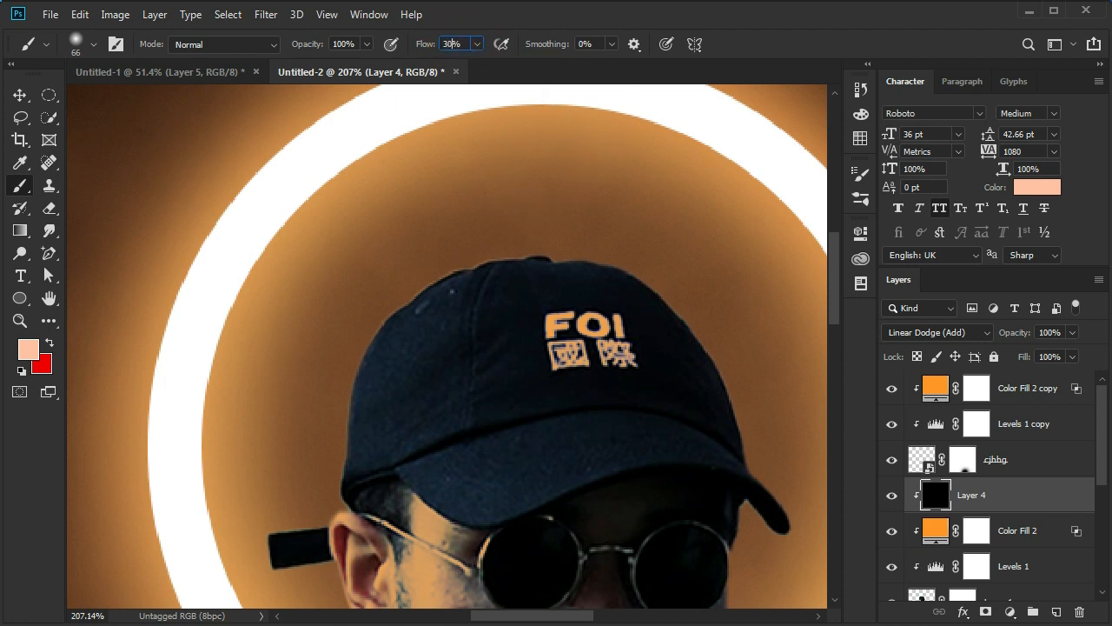
right_click(500, 255)
Try a light peach highlight along the cap's upper edge and undo the strokes
drag(461, 268, 381, 299)
scroll(438, 273, up, 3)
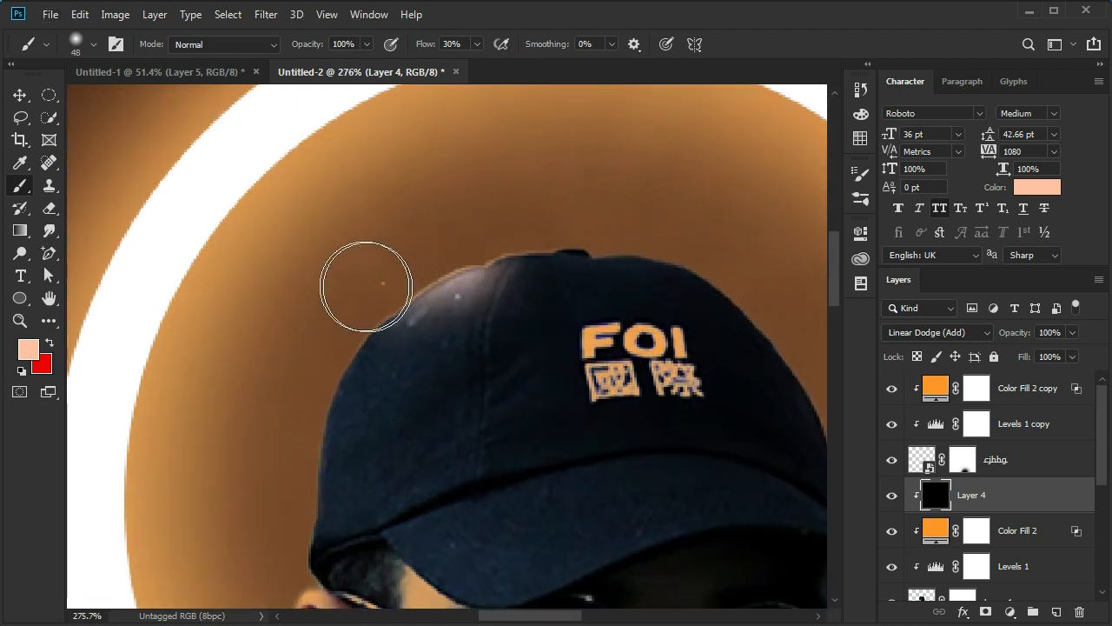
key(ctrl+z)
key(ctrl+z)
Set the brush's foreground color to light orange, sampled from the glow inside the ring
click(28, 363)
drag(235, 231, 247, 232)
click(1026, 285)
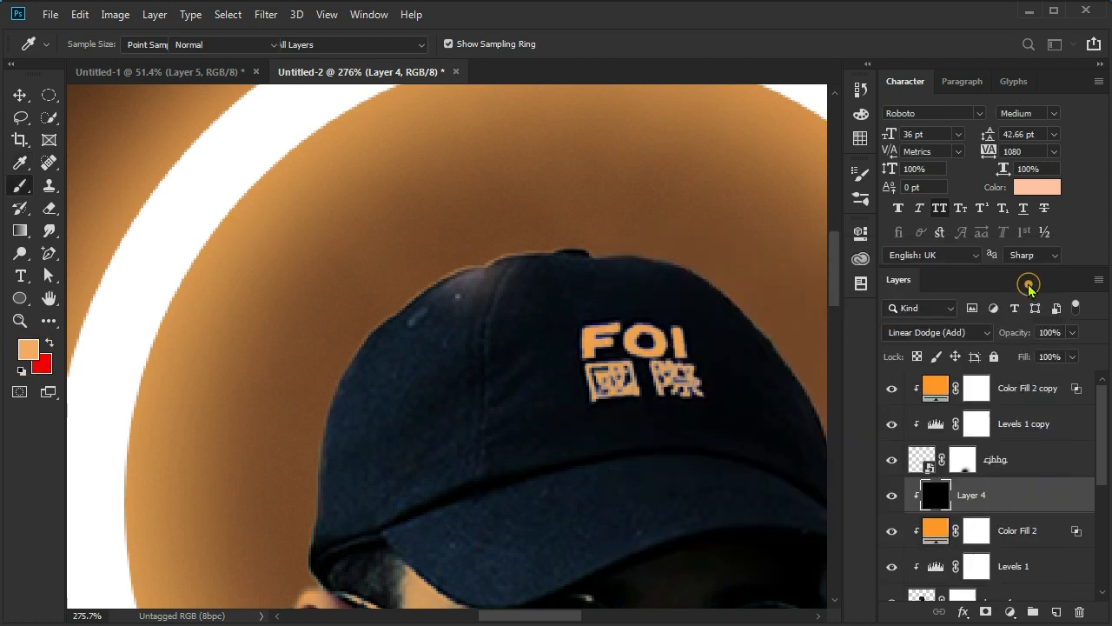
Paint soft orange rim light down the left edge of the cap on Layer 4, using 36 px and 19 px brushes
scroll(441, 256, up, 2)
drag(454, 258, 439, 260)
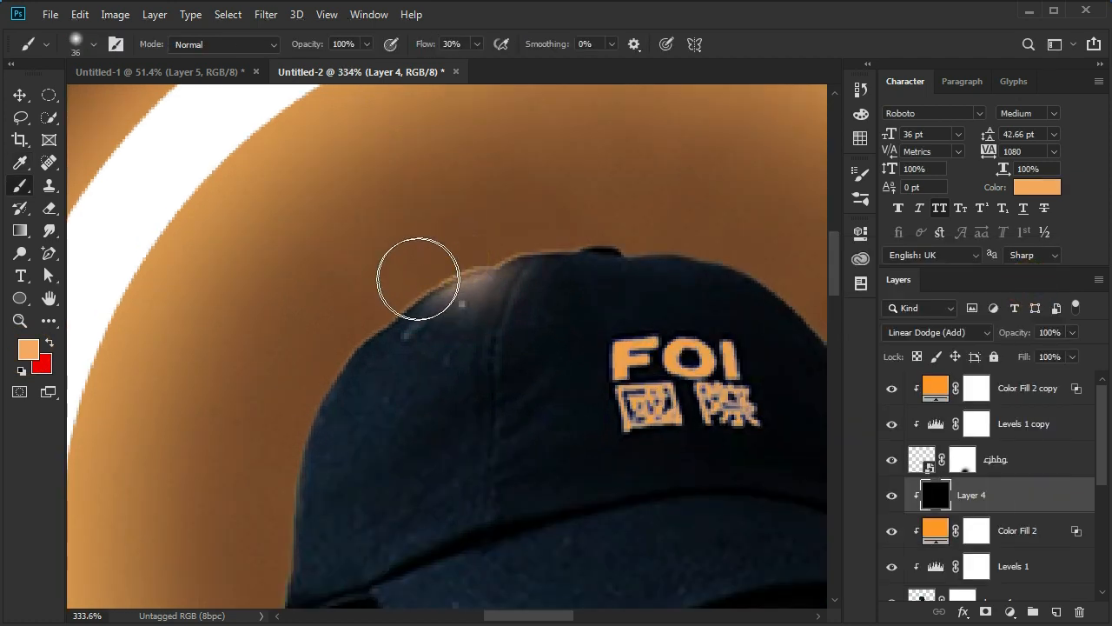
scroll(303, 322, down, 3)
drag(344, 195, 321, 201)
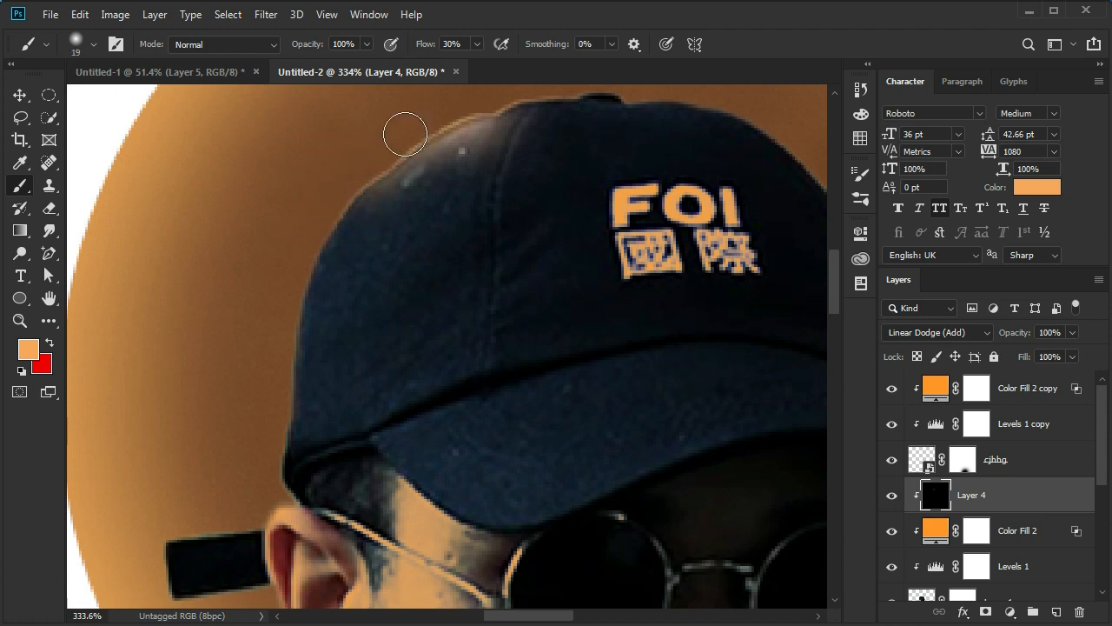
scroll(256, 235, down, 2)
drag(324, 143, 292, 330)
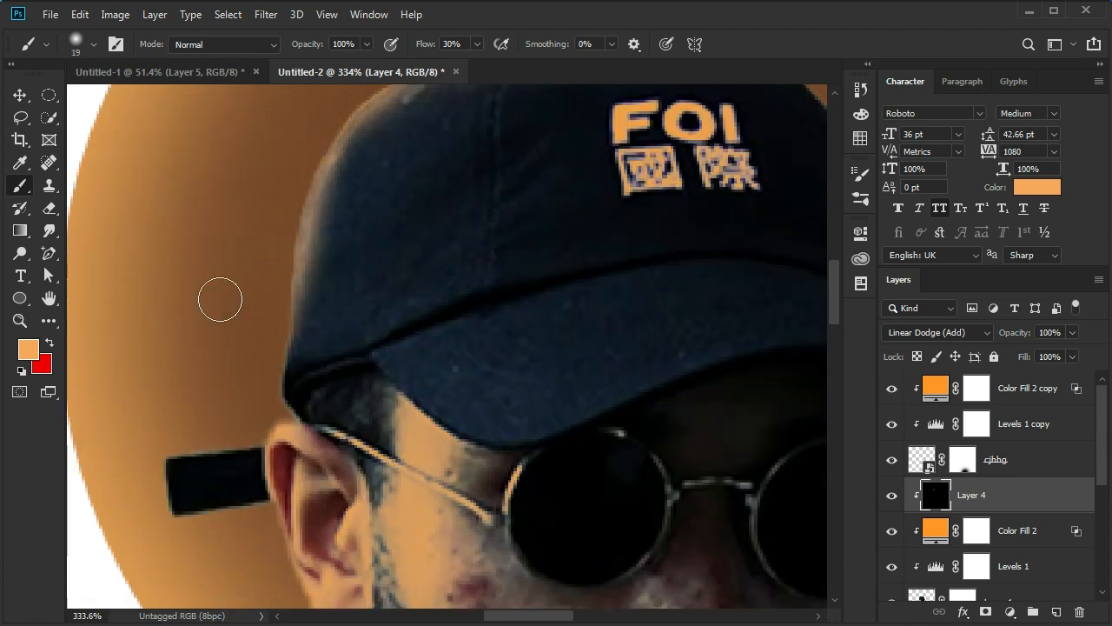
Continue the orange rim light across the crown of the cap with a brush of about 27 px
scroll(261, 261, up, 4)
scroll(295, 235, right, 2)
drag(339, 199, 487, 193)
drag(609, 216, 629, 217)
scroll(626, 227, down, 1)
mouse_move(502, 199)
mouse_down()
mouse_move(591, 217)
mouse_move(680, 266)
mouse_up()
scroll(421, 255, down, 3)
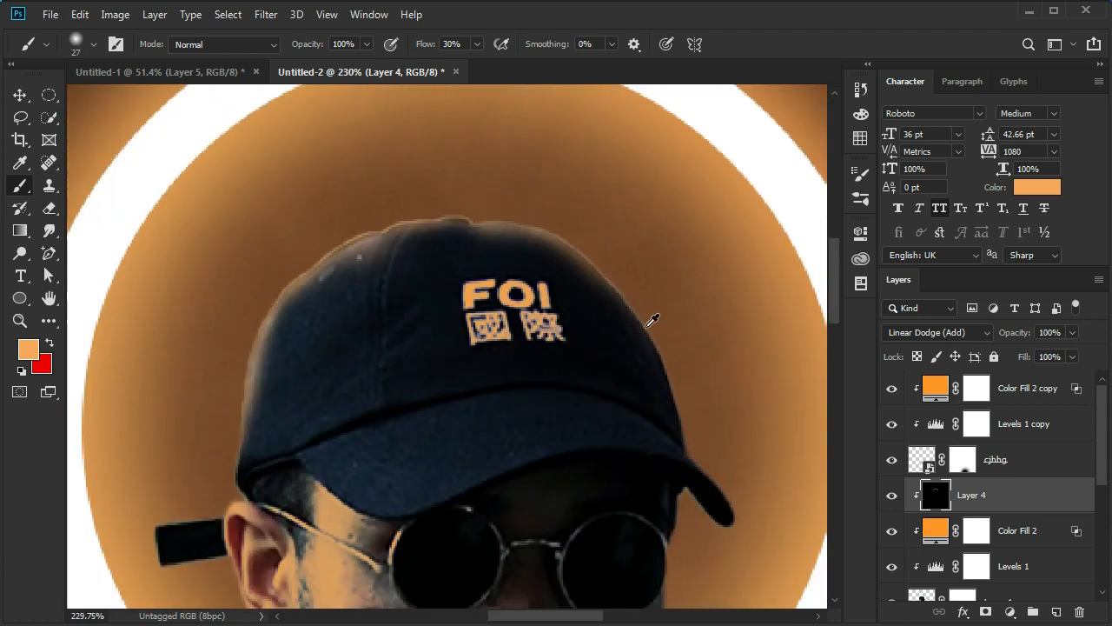
Paint orange rim light down the right side of the cap to the brim, reducing the brush to 7 px
scroll(651, 321, up, 5)
drag(565, 252, 643, 434)
scroll(347, 234, down, 5)
scroll(626, 374, up, 7)
drag(439, 322, 478, 397)
drag(553, 392, 509, 392)
scroll(487, 347, down, 2)
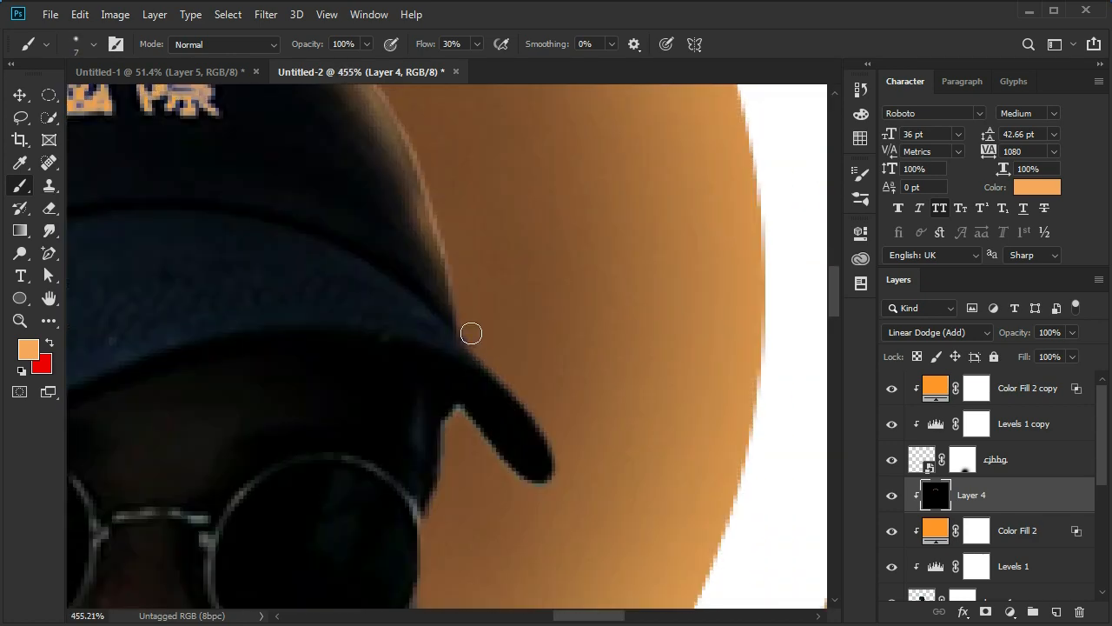
Outline the brim tip and the right edge of the face with orange light, enlarging the brush from 9 to 22 px
scroll(482, 382, up, 2)
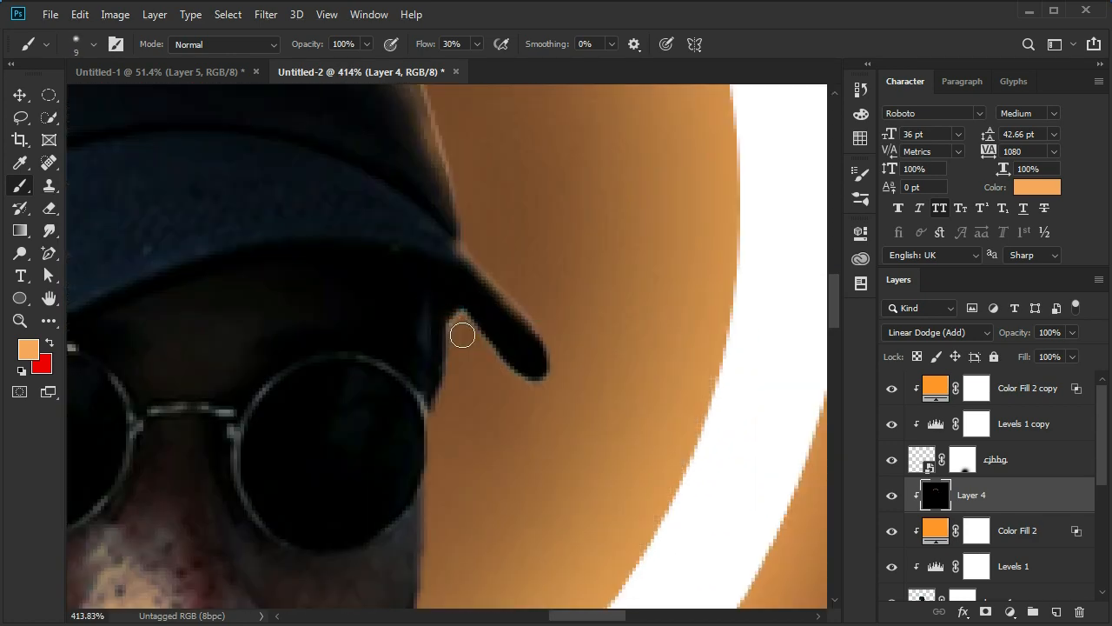
scroll(454, 258, down, 2)
drag(485, 322, 492, 323)
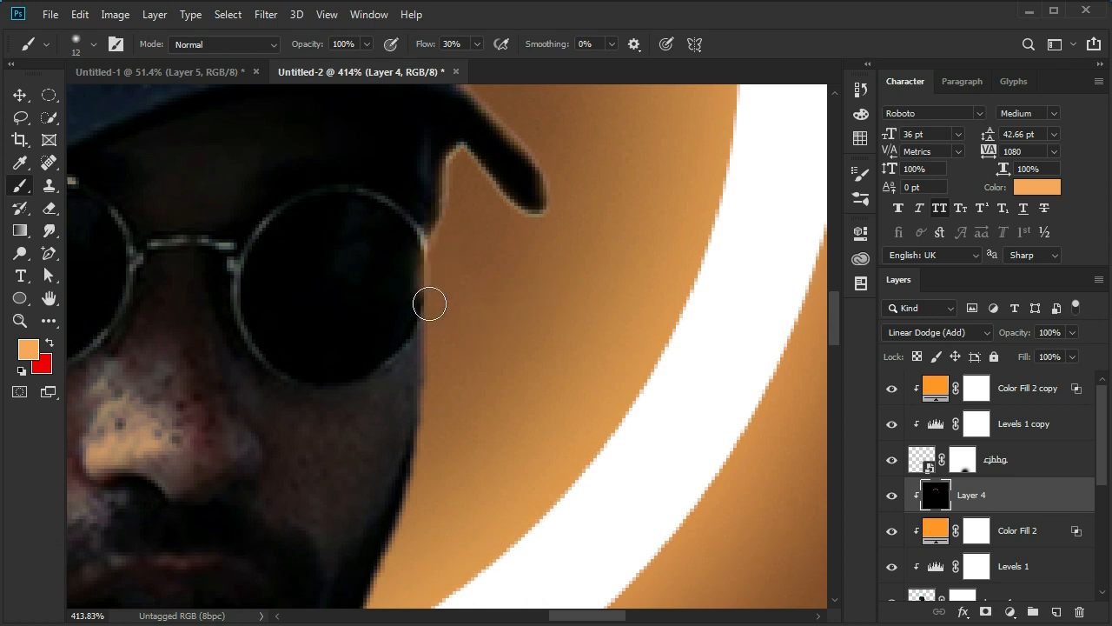
scroll(427, 300, down, 1)
scroll(473, 208, down, 1)
mouse_move(430, 194)
mouse_down()
mouse_move(472, 208)
mouse_move(460, 231)
mouse_up()
scroll(392, 450, down, 2)
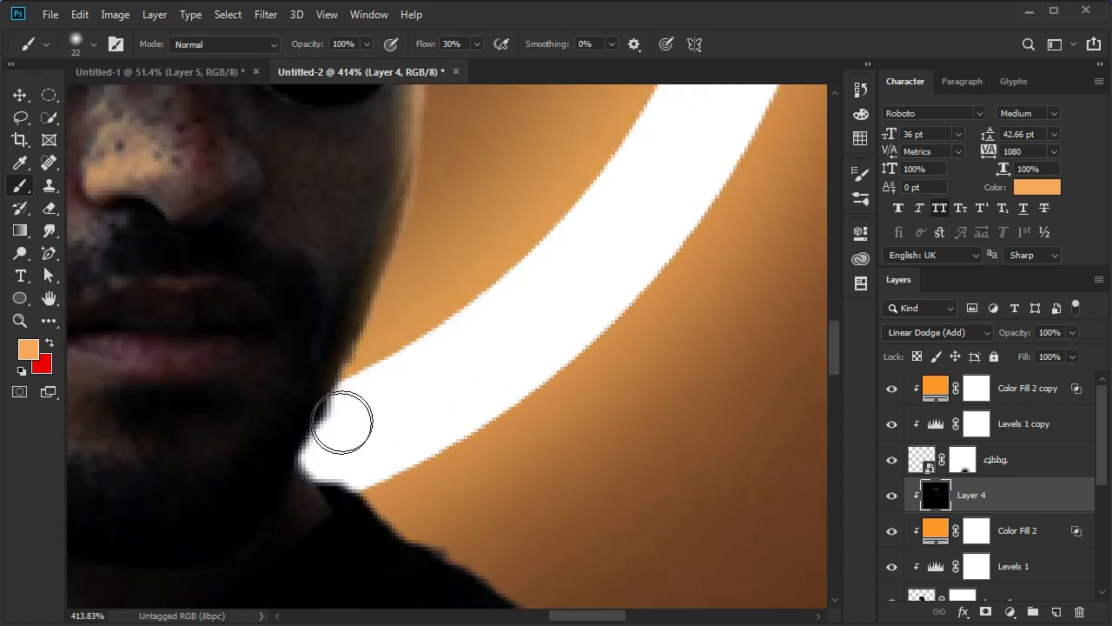
Extend the orange rim light along the right jawline and over the shoulder beside it
drag(343, 423, 323, 462)
scroll(432, 375, down, 1)
drag(432, 375, 450, 311)
scroll(451, 311, down, 2)
mouse_move(347, 248)
mouse_down()
mouse_move(501, 291)
mouse_move(678, 400)
mouse_up()
scroll(482, 229, down, 4)
drag(538, 266, 558, 235)
Paint a broad orange glow down the right sleeve, undoing the first stroke and repainting it with a 134 px brush
scroll(608, 222, down, 8)
drag(757, 293, 800, 301)
drag(726, 285, 741, 432)
scroll(799, 471, down, 4)
scroll(691, 487, up, 6)
key(ctrl+z)
drag(691, 343, 703, 343)
drag(662, 294, 674, 351)
scroll(782, 434, up, 3)
scroll(692, 365, down, 3)
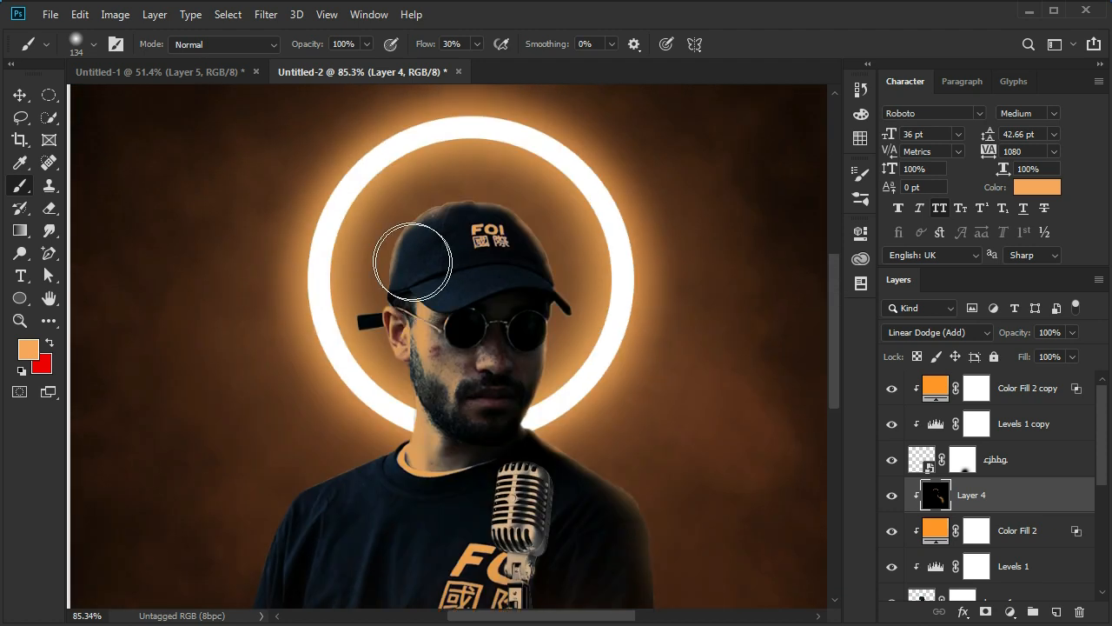
Set the brush flow to 20% and paint orange light along the outer edge of the ear
scroll(412, 262, up, 5)
scroll(395, 409, down, 1)
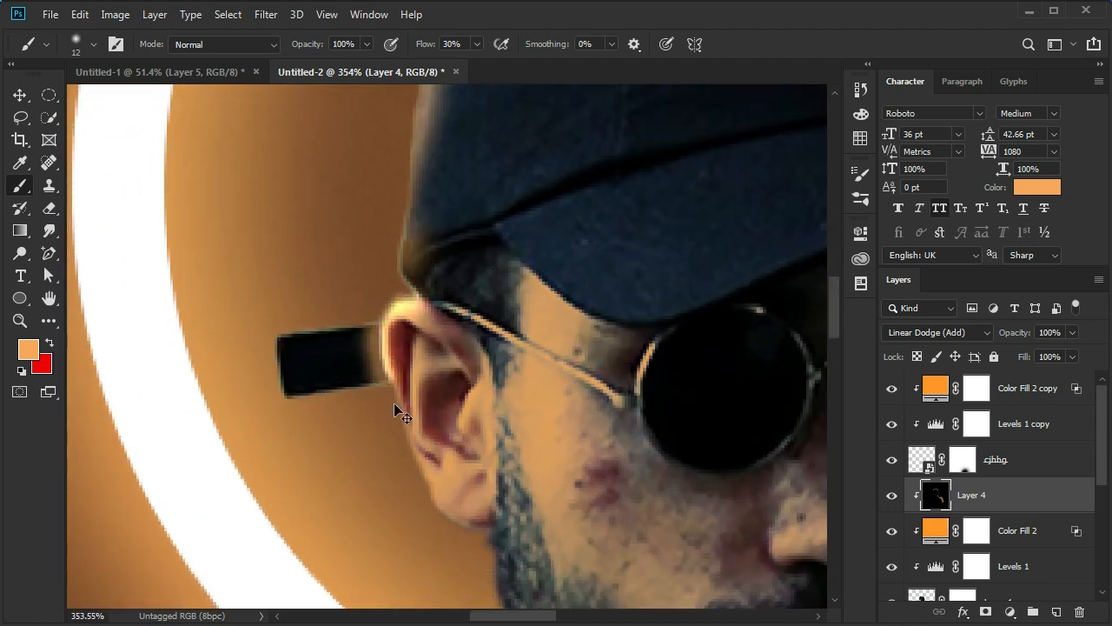
scroll(395, 409, up, 1)
click(451, 43)
alt+right_click(405, 323)
alt+right_click(385, 323)
drag(387, 311, 387, 375)
scroll(425, 195, down, 3)
drag(425, 195, 422, 289)
scroll(397, 205, down, 2)
Paint orange light from the earlobe down the left jawline and the side of the neck with a 12 px brush
drag(380, 153, 414, 240)
scroll(377, 112, down, 2)
drag(403, 113, 428, 191)
scroll(467, 238, down, 2)
mouse_move(508, 188)
mouse_down()
mouse_move(534, 278)
mouse_move(524, 215)
mouse_up()
scroll(510, 269, down, 3)
drag(514, 117, 544, 330)
drag(544, 214, 532, 435)
scroll(425, 293, down, 5)
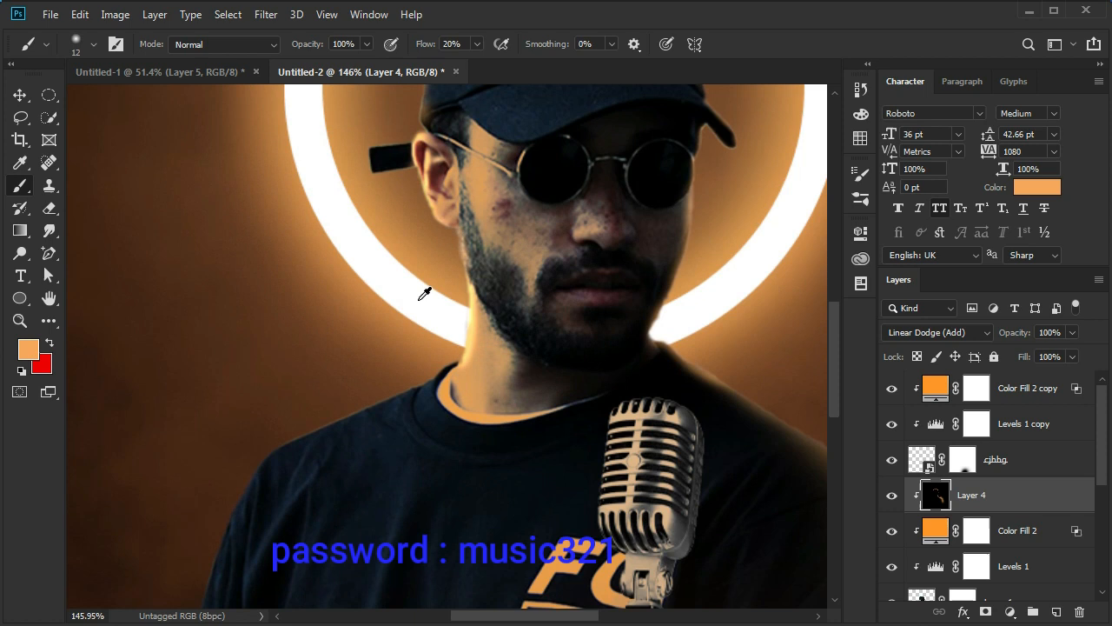
Add orange rim light along the top of the left shoulder with a 22 px brush
scroll(313, 425, up, 3)
alt+right_click(499, 327)
drag(565, 296, 410, 356)
drag(528, 300, 405, 370)
scroll(405, 371, down, 3)
drag(388, 318, 355, 338)
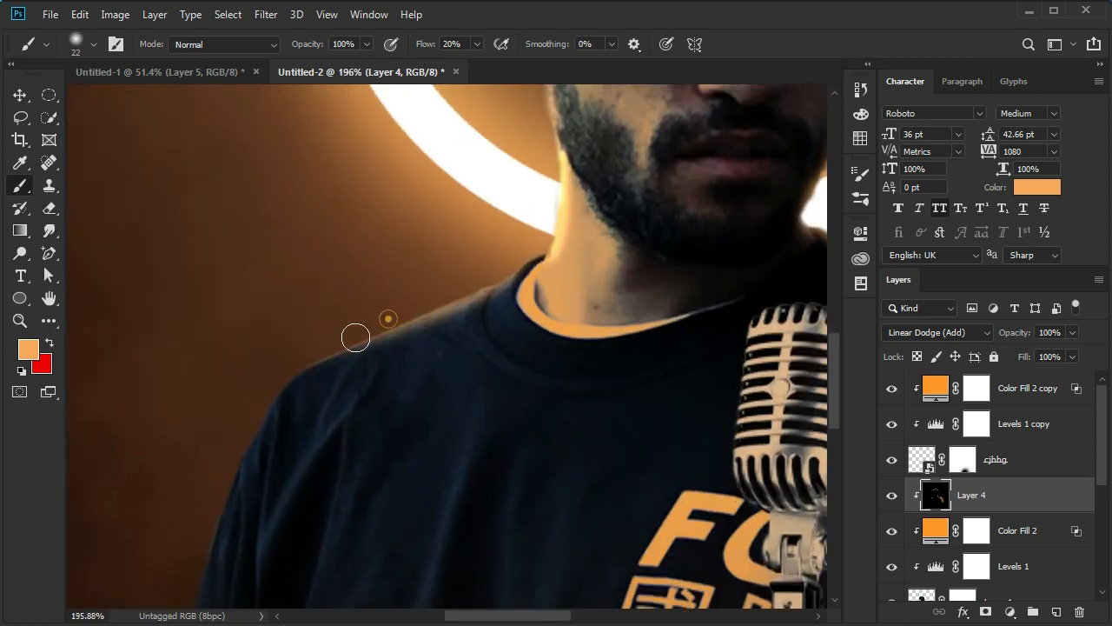
Enlarge the brush to 32 px and paint orange rim light down the outer edge of the left sleeve
scroll(356, 338, down, 2)
key(bracketright)
key(bracketright)
drag(301, 256, 234, 355)
scroll(234, 355, down, 2)
drag(275, 198, 76, 575)
scroll(278, 323, down, 3)
scroll(278, 322, up, 3)
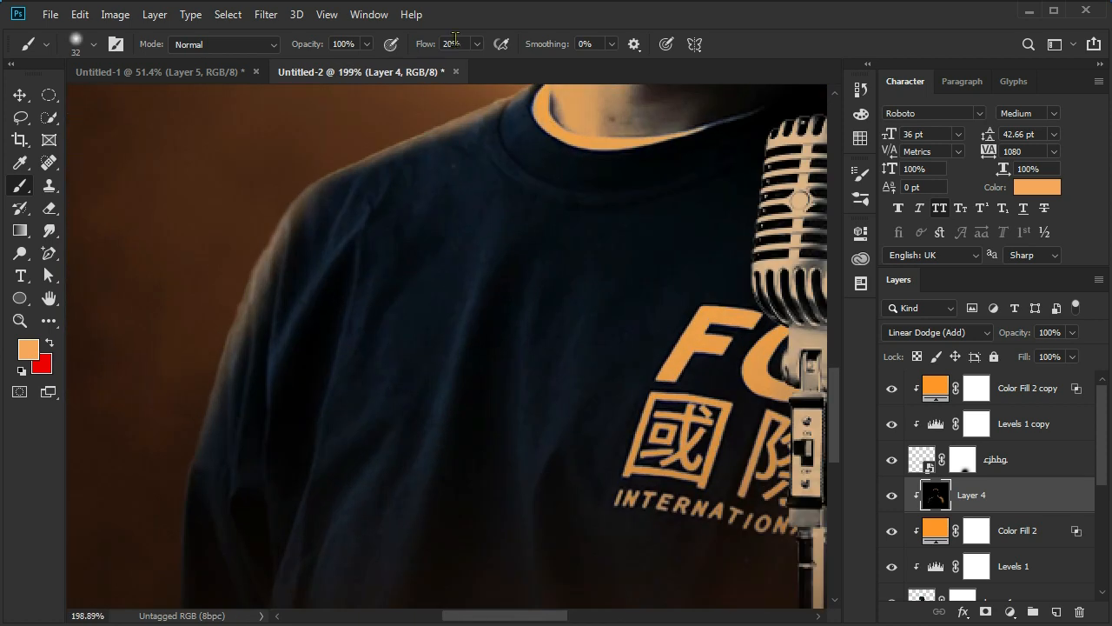
Lower the brush flow to 1% and paint faint highlights on the shirt's fabric folds with a 7 px brush
scroll(455, 41, down, 10)
click(539, 330)
scroll(424, 363, up, 3)
drag(503, 338, 478, 341)
drag(502, 226, 471, 325)
drag(397, 281, 390, 286)
scroll(565, 242, down, 1)
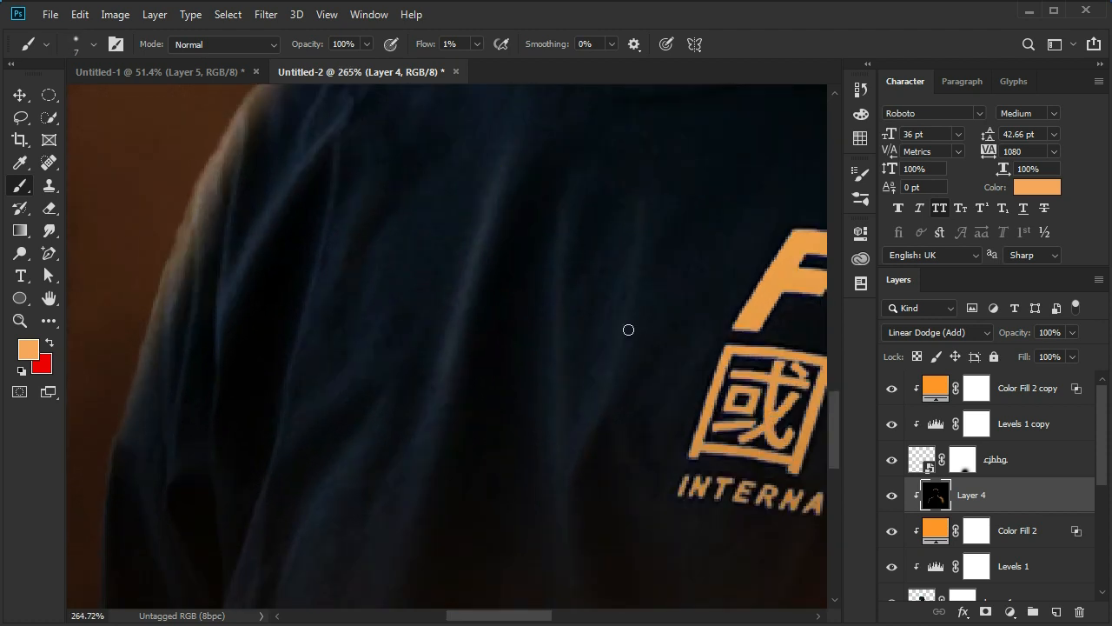
Add more faint highlights to the folds on the shirt's chest with an 11 px brush at 1% flow
scroll(207, 214, up, 1)
scroll(207, 214, down, 3)
scroll(515, 251, up, 3)
drag(526, 138, 514, 250)
scroll(423, 296, down, 6)
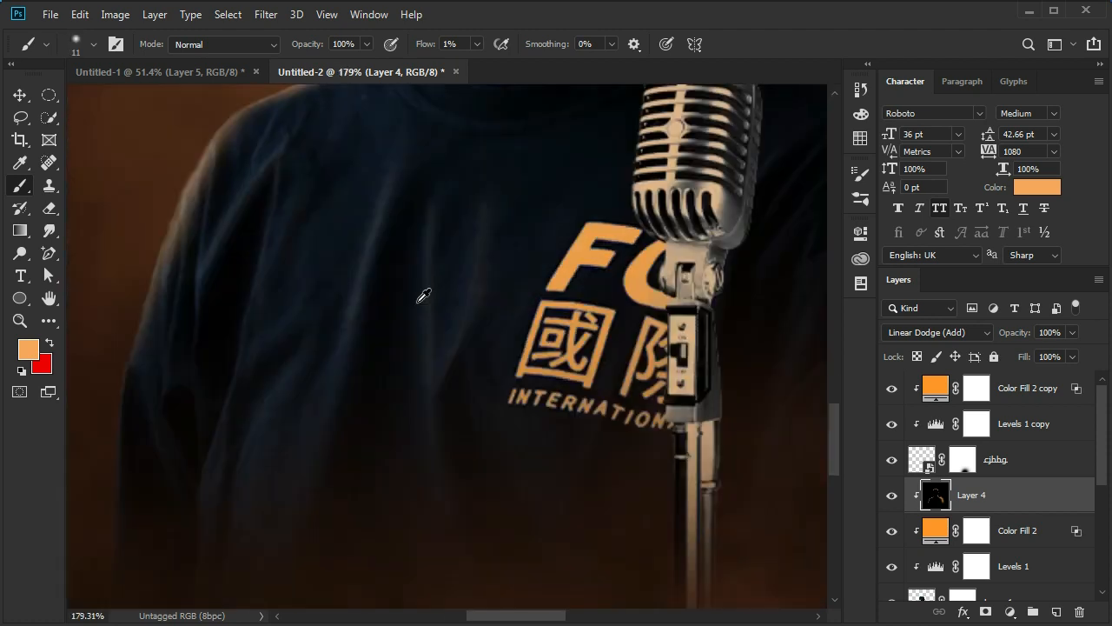
scroll(749, 278, up, 3)
scroll(687, 408, up, 2)
scroll(643, 217, up, 3)
scroll(570, 235, down, 14)
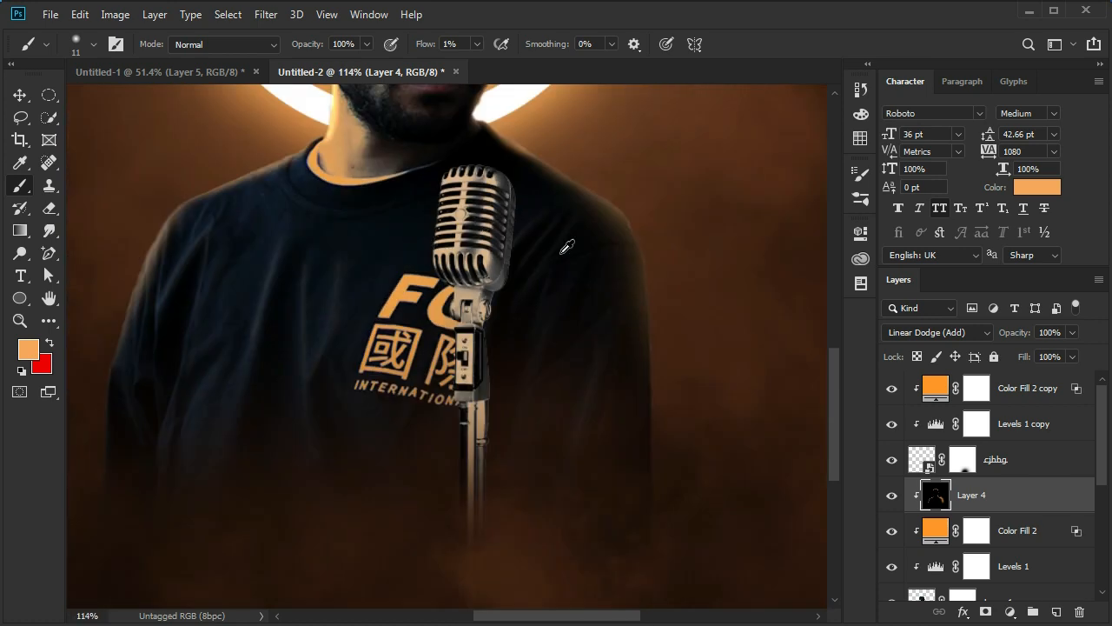
scroll(432, 342, down, 1)
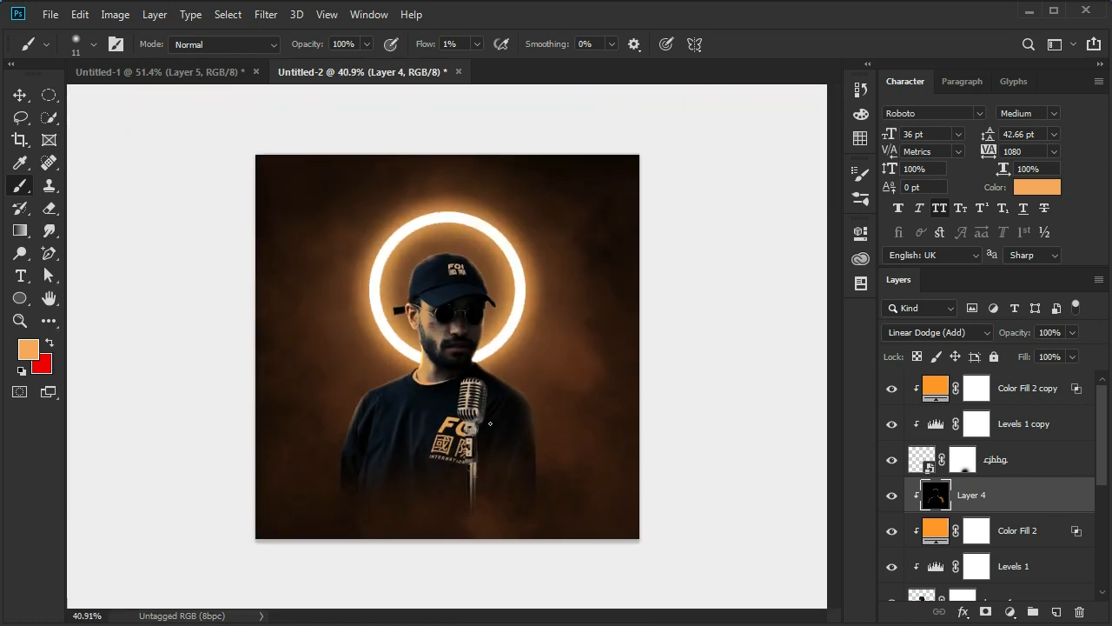
Add a Curves adjustment layer above Color Fill 2 copy and apply its Auto correction
click(1064, 399)
click(1010, 612)
click(991, 315)
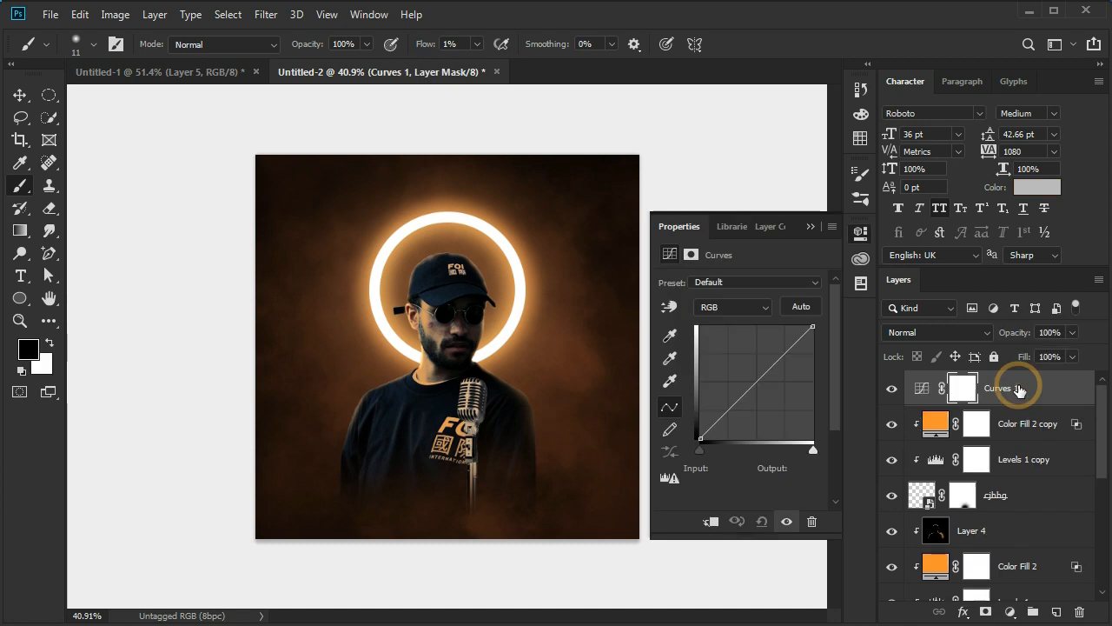
click(803, 303)
click(811, 227)
scroll(456, 416, down, 1)
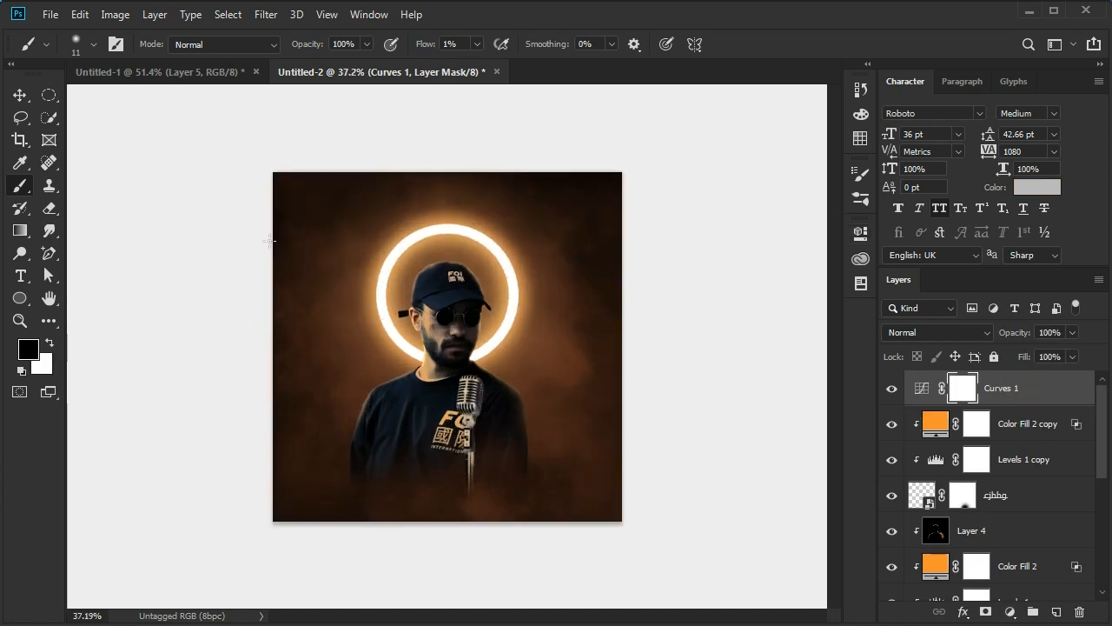
Bring the event text group from the Untitled-1 document into Untitled-2, above Curves 1, and position it over the poster
click(99, 72)
click(25, 92)
scroll(1038, 392, up, 5)
click(1038, 386)
drag(495, 479, 463, 417)
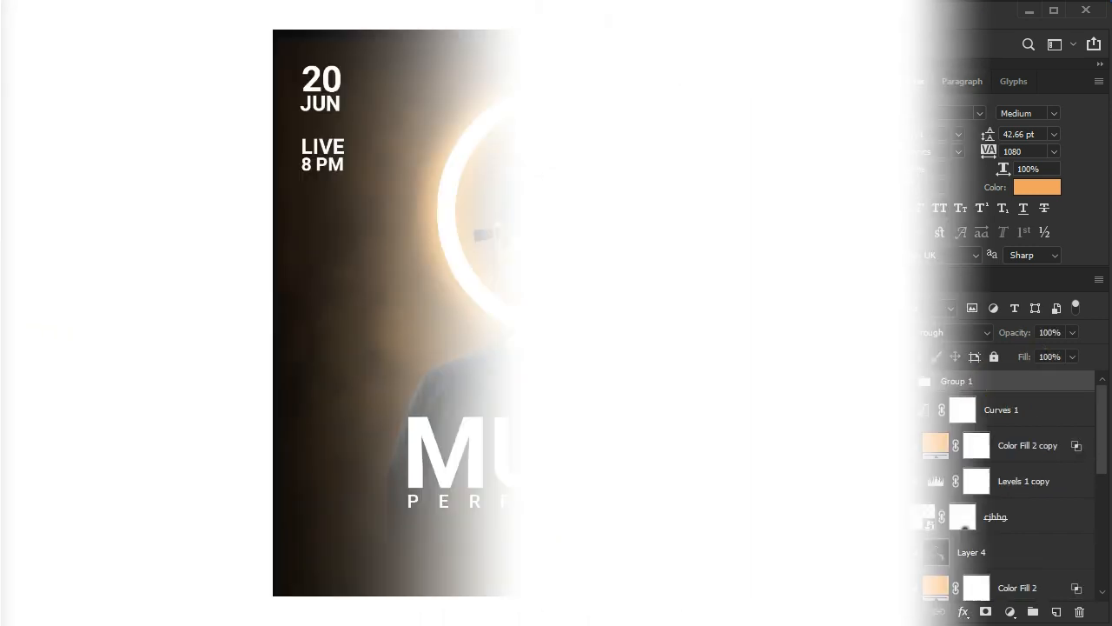